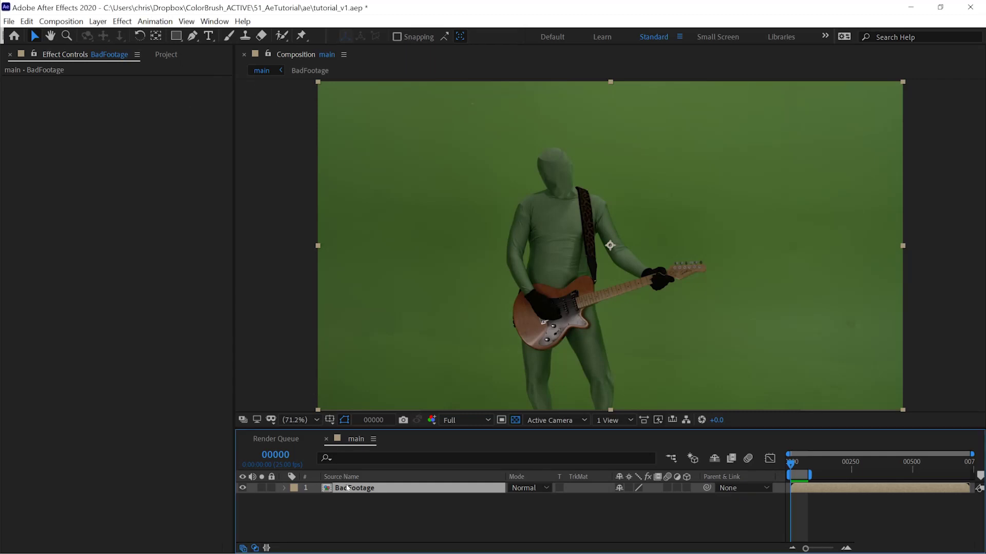
Apply the Composite Brush effect to the BadFootage layer.
left_click(123, 21)
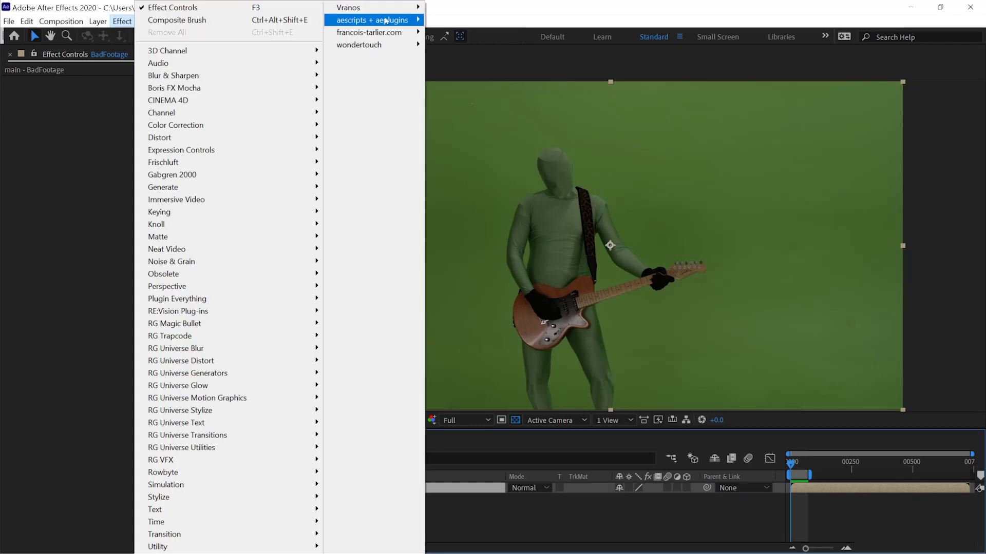
mouse_move(386, 20)
left_click(471, 9)
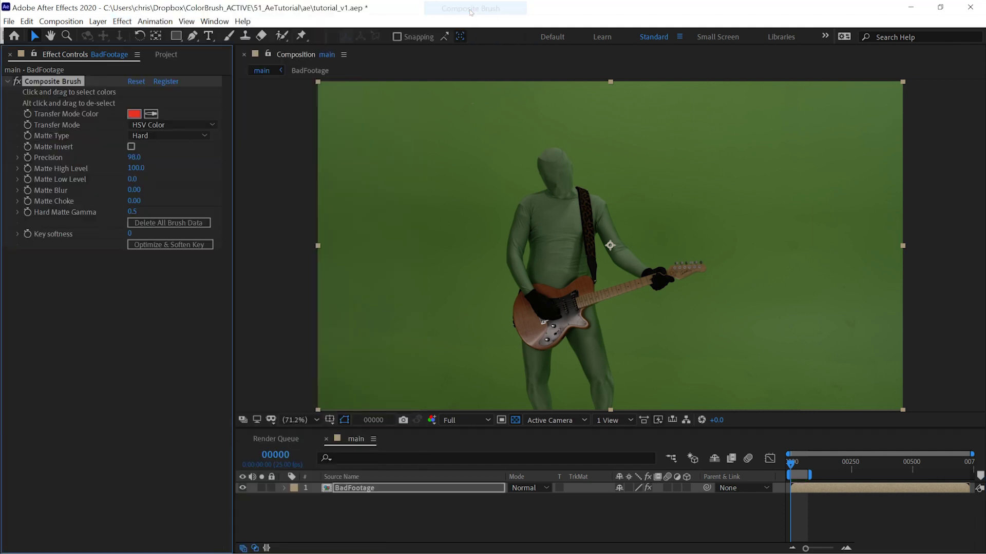
Sample the green background, exclude the suit colours, and preview the footage.
mouse_move(507, 404)
left_mouse_down()
mouse_move(383, 317)
mouse_move(456, 177)
mouse_move(596, 112)
mouse_move(796, 200)
mouse_move(857, 349)
left_mouse_up()
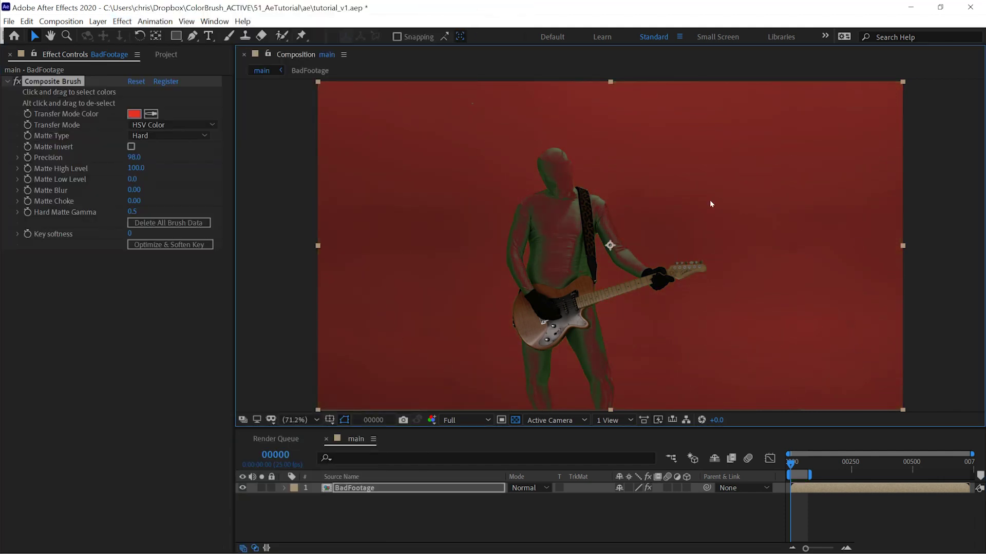
left_click_drag(645, 273, 619, 252)
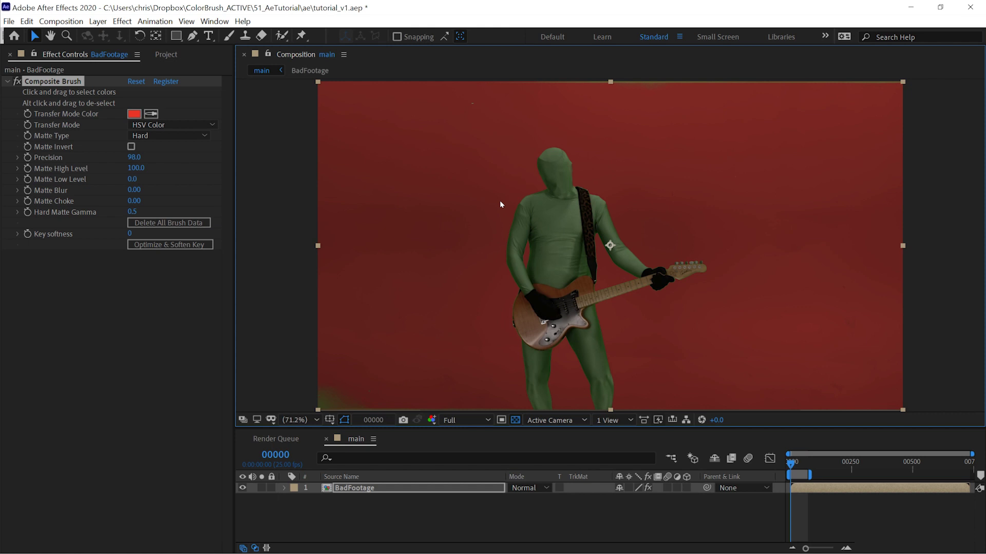
key("space")
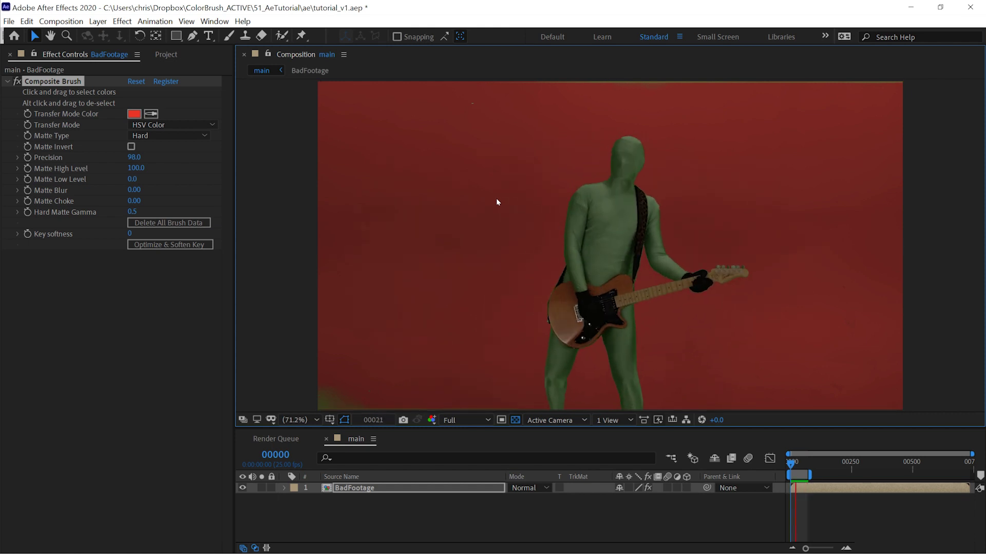
Stop playback at frame 00058 and change the brush transfer colour to light blue.
key("space")
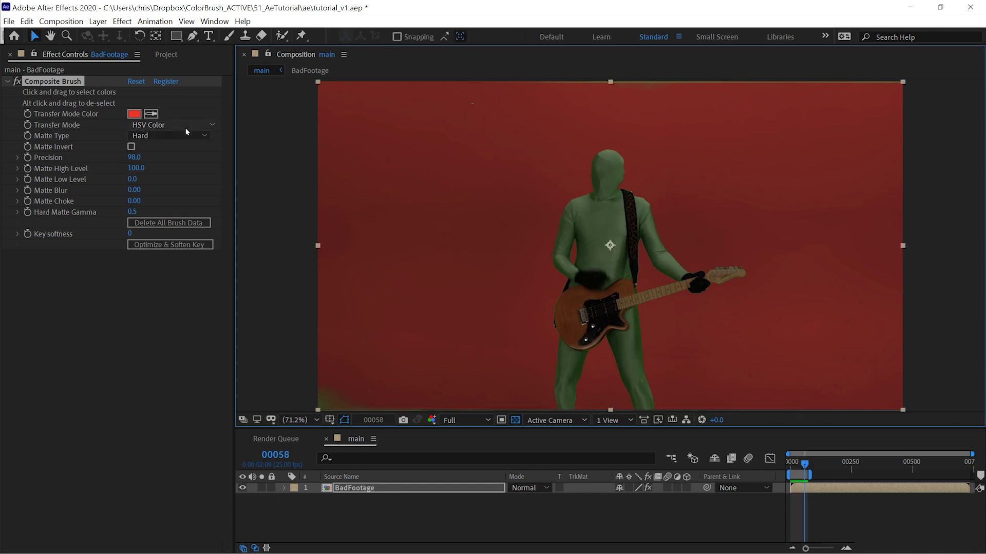
left_click(134, 113)
mouse_move(302, 303)
left_mouse_down()
mouse_move(303, 284)
mouse_move(303, 330)
mouse_move(303, 307)
left_mouse_up()
left_click(404, 230)
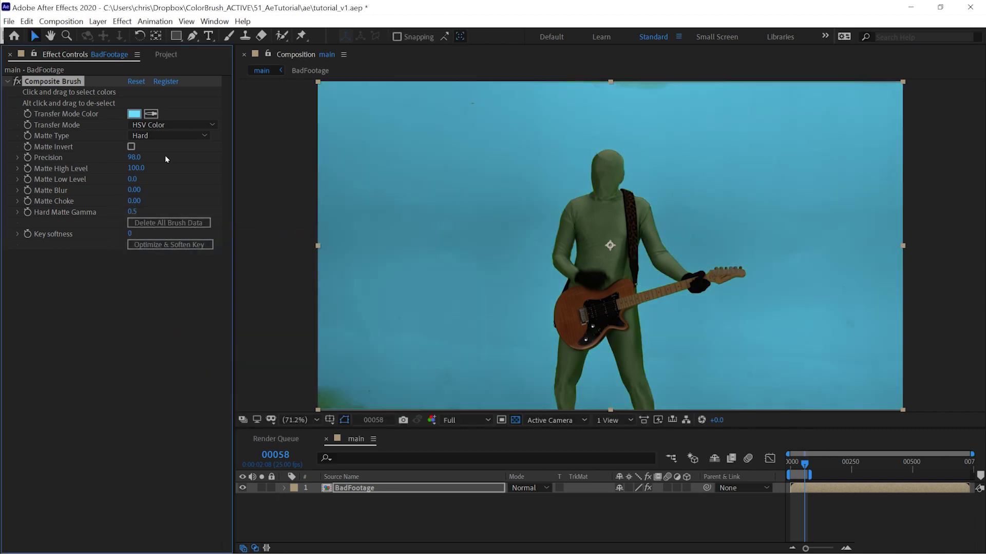
Set Transfer Mode to Stencil Alpha so the green background becomes transparent.
left_click(197, 128)
left_click(182, 234)
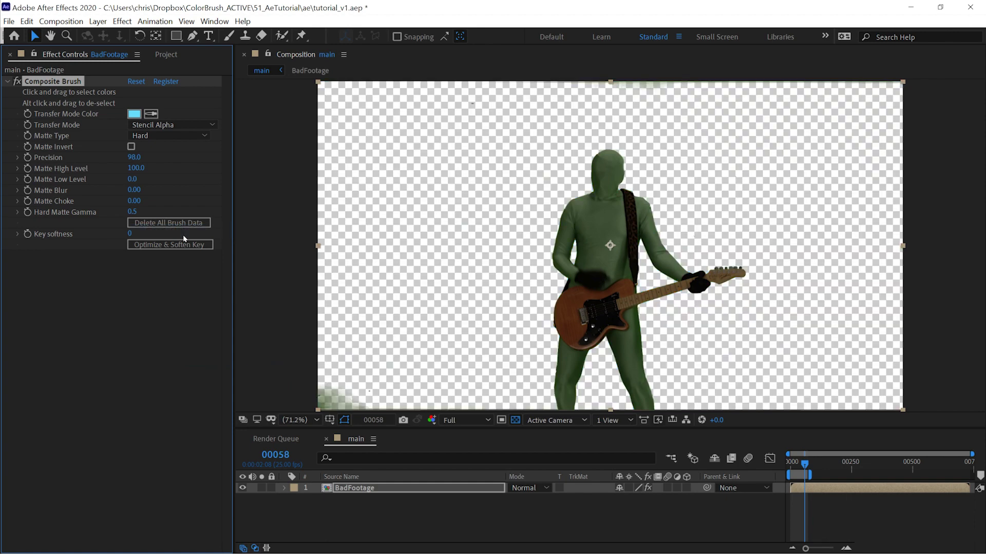
left_click(160, 137)
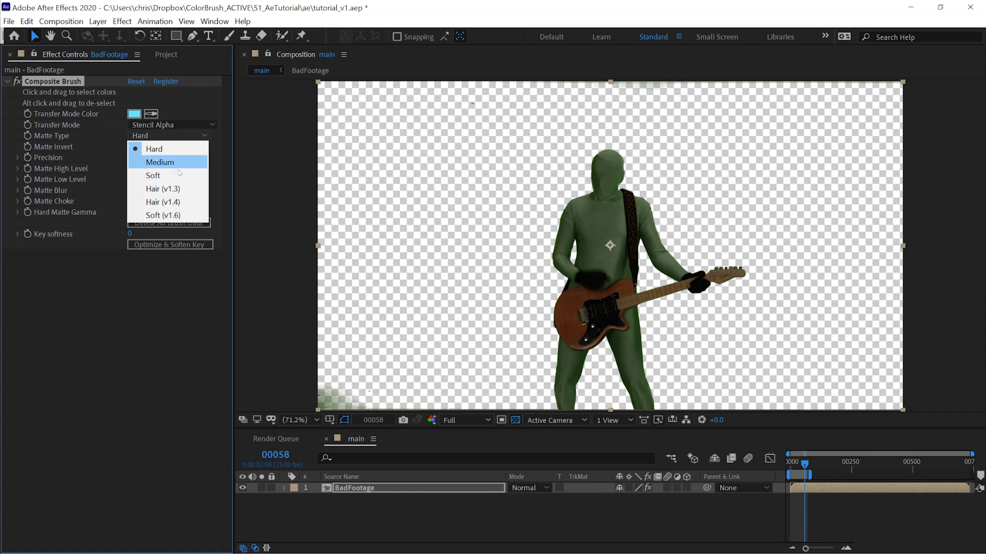
Switch the matte type to Soft (v1.6) and preview, stopping at frame 00008.
left_click(184, 216)
key("space")
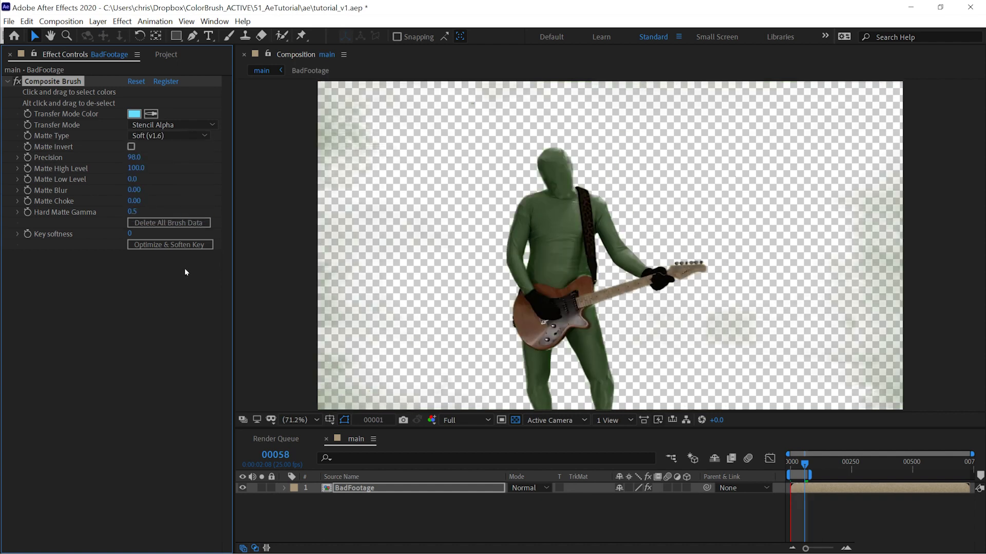
key("space")
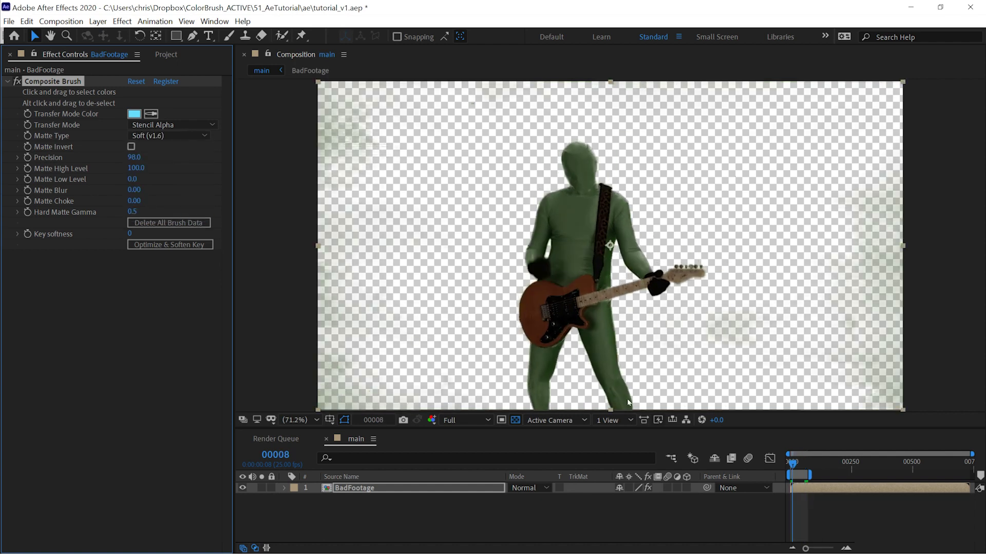
left_click(531, 257)
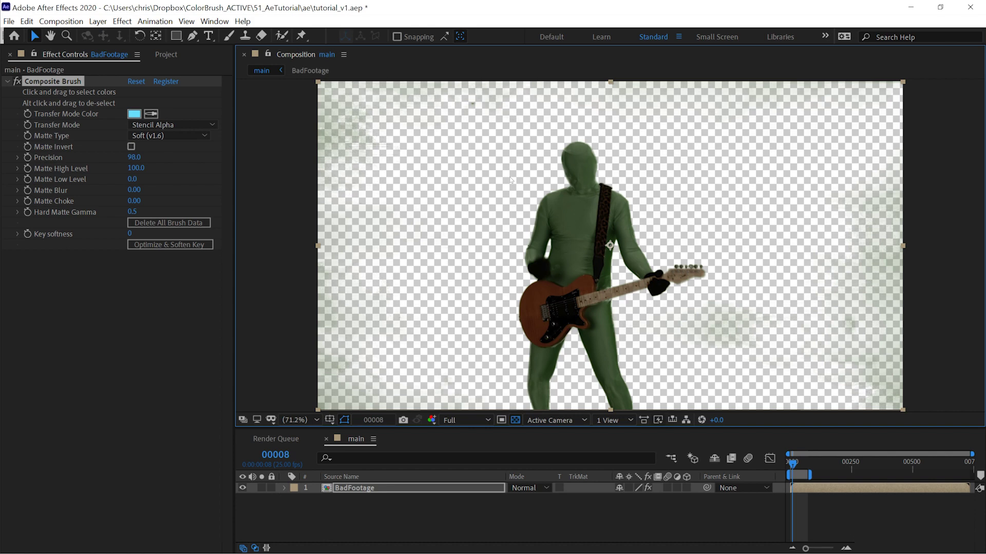
Toggle the Composite Brush key off and on to compare, then apply Optimize & Soften Key.
left_click(18, 82)
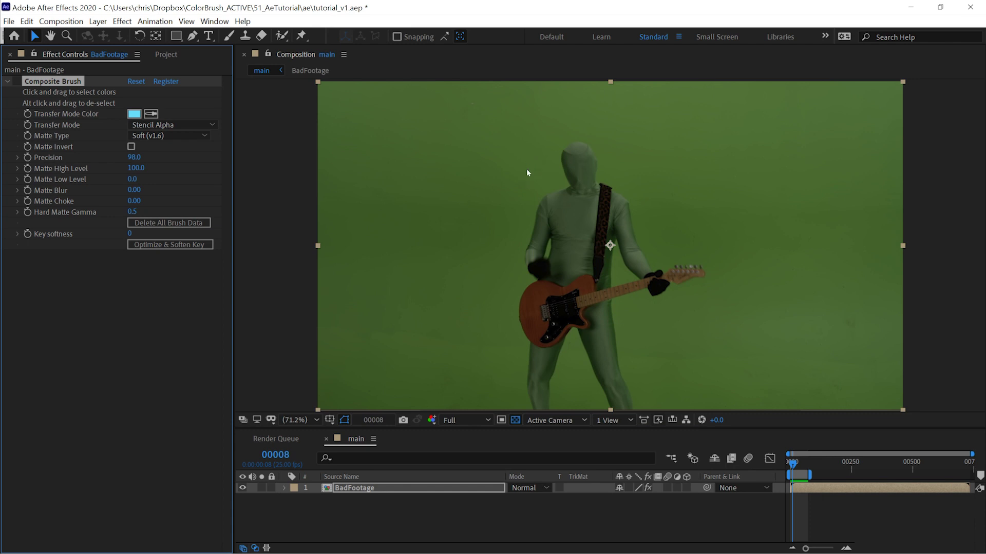
left_click(18, 82)
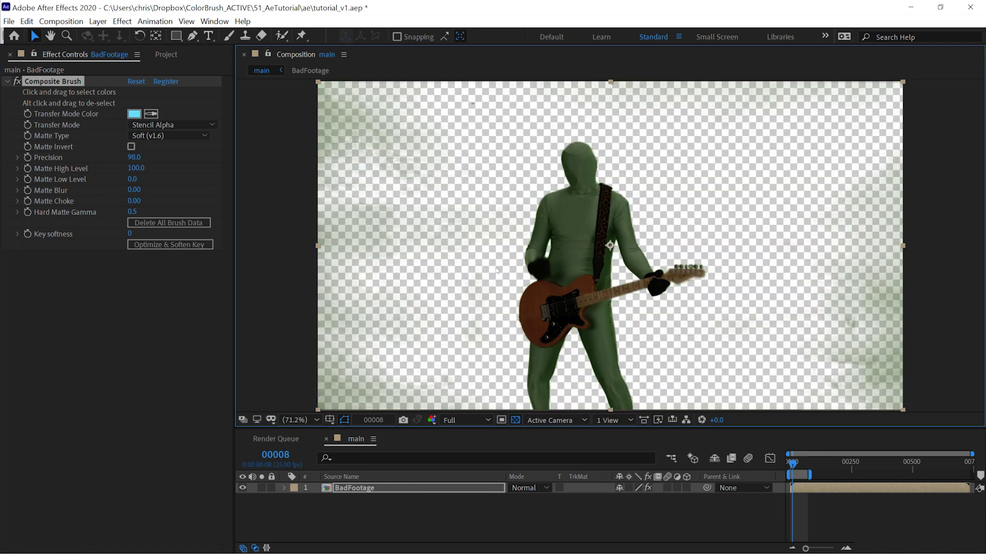
left_click(205, 245)
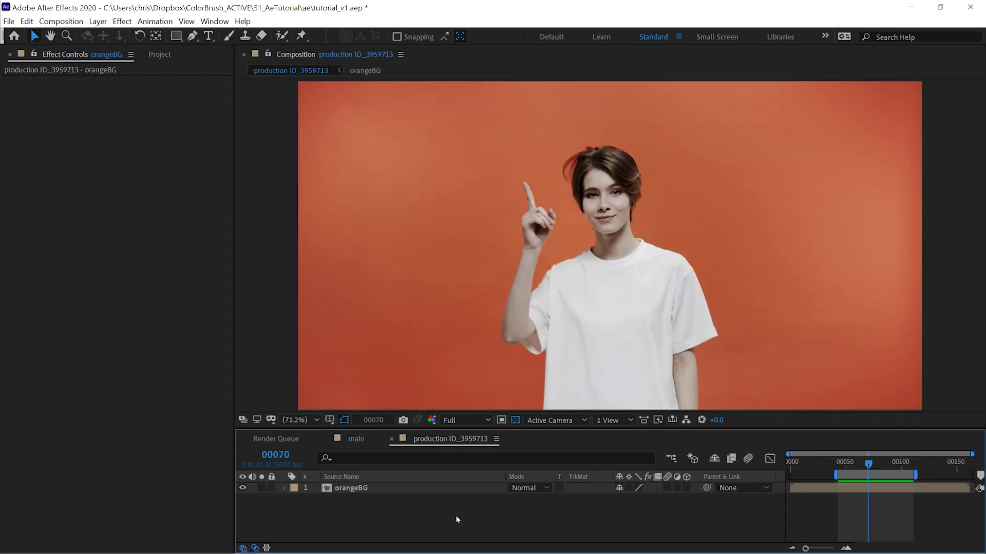
Apply Composite Brush to the orangeBG layer and sample the orange background.
left_click(442, 491)
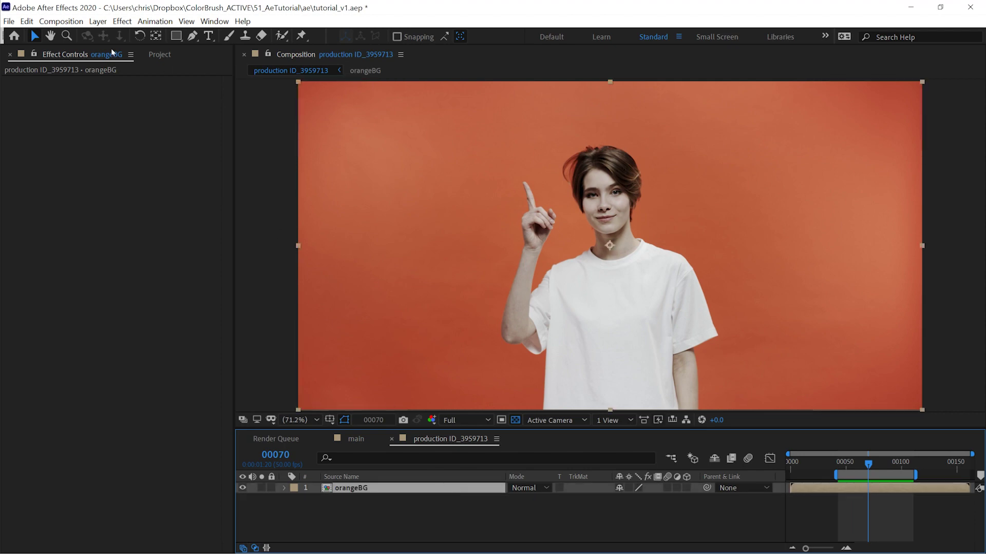
left_click(122, 21)
mouse_move(359, 7)
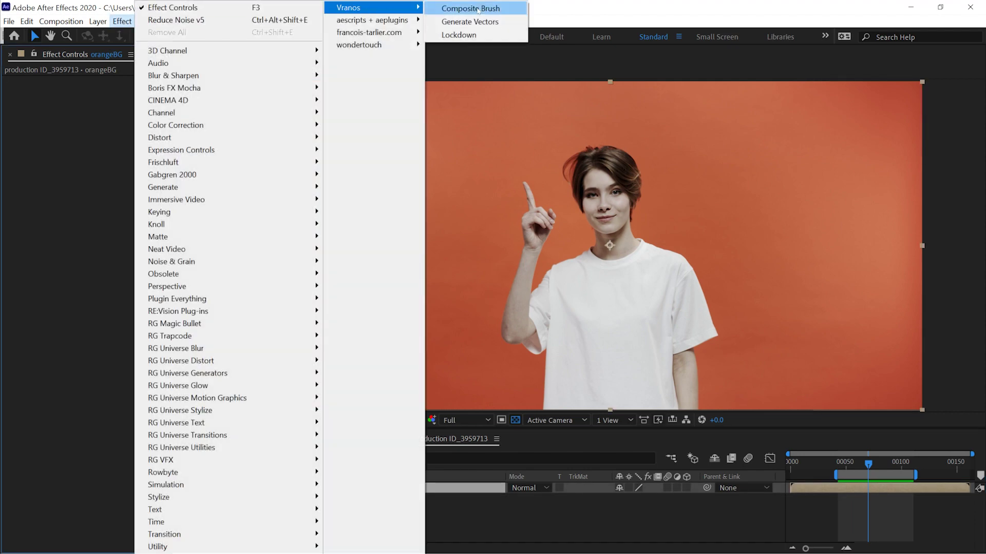
left_click(467, 7)
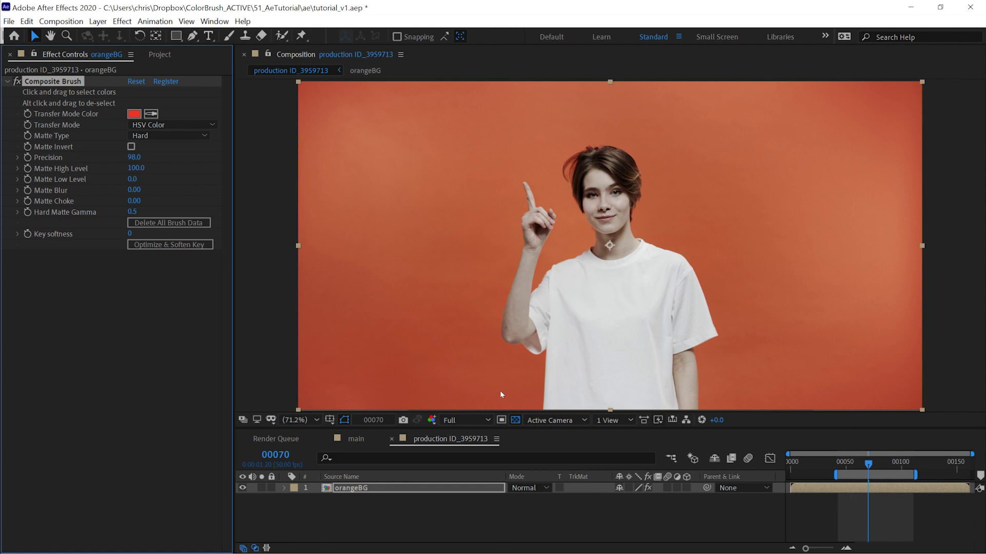
mouse_move(500, 390)
left_mouse_down()
mouse_move(480, 278)
mouse_move(545, 137)
mouse_move(551, 198)
mouse_move(596, 129)
left_mouse_up()
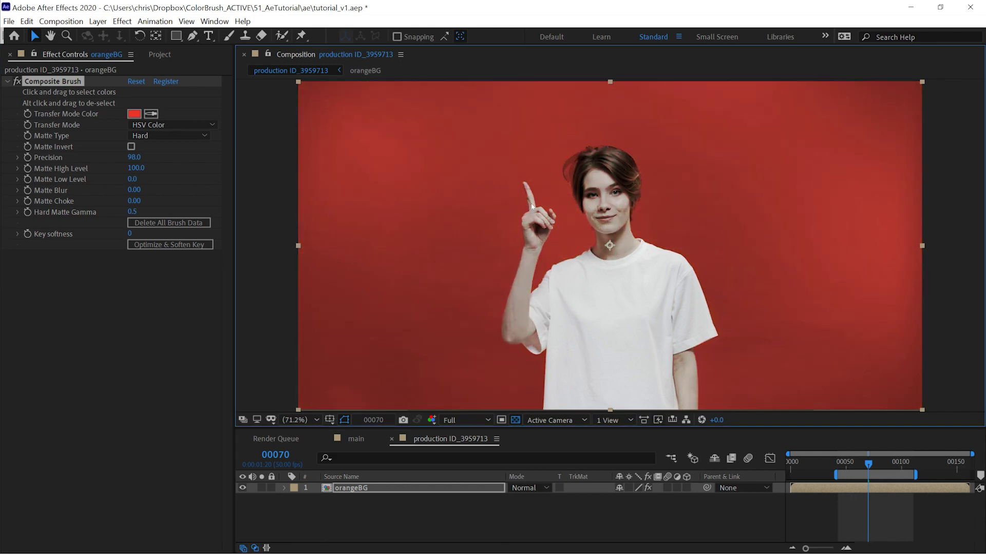
Use Stencil Alpha with a Soft (v1.6) matte, preview to frame 00090, then switch the key off.
left_click(175, 125)
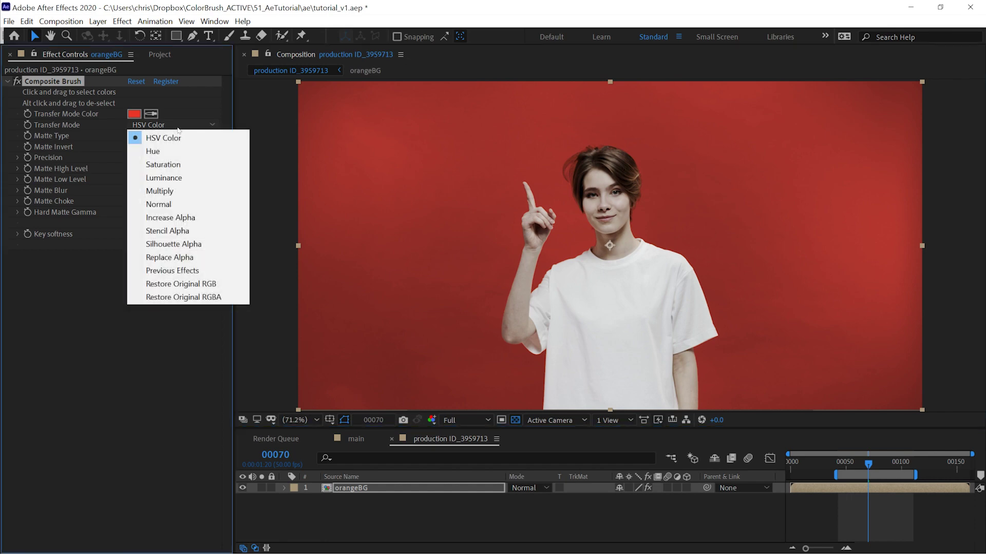
left_click(197, 231)
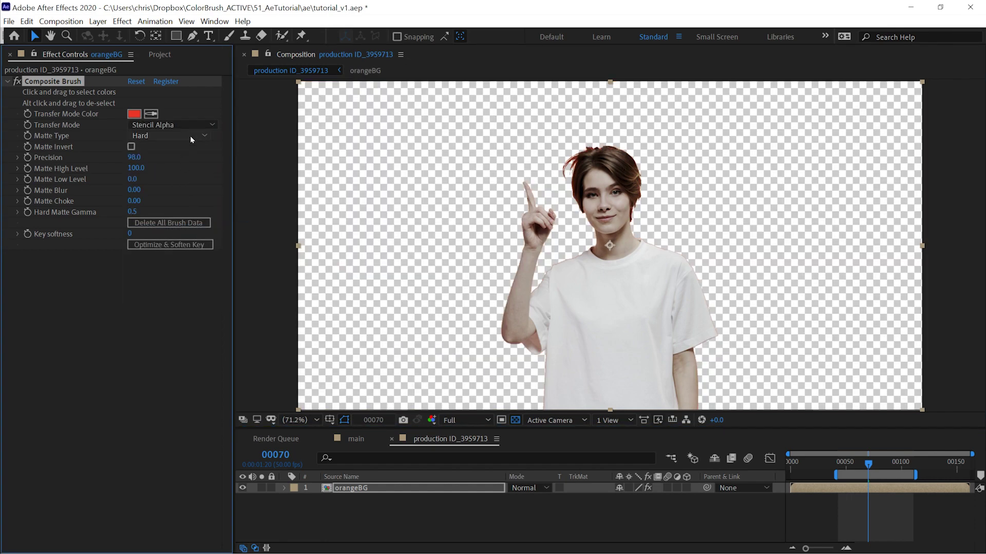
left_click(190, 136)
left_click(187, 216)
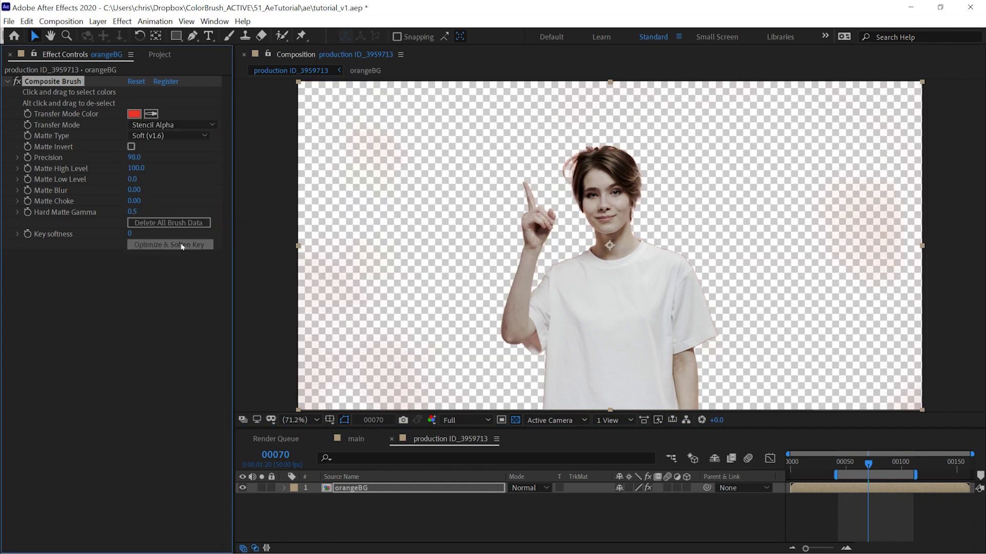
key("space")
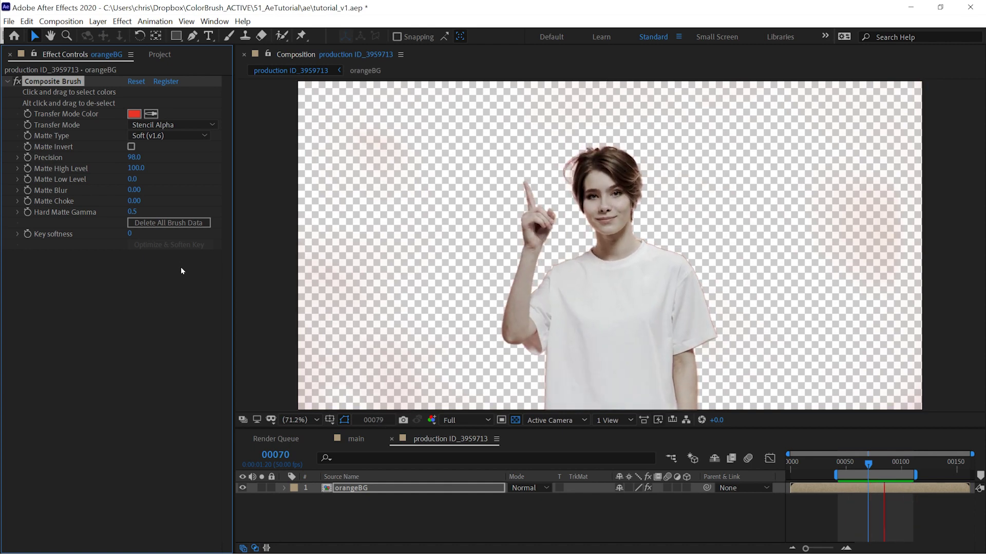
key("space")
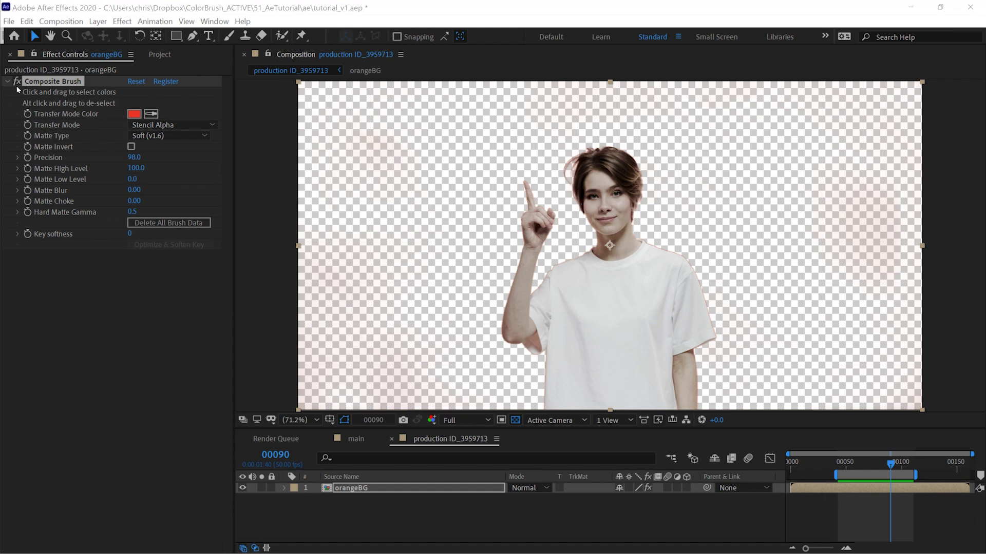
left_click(152, 115)
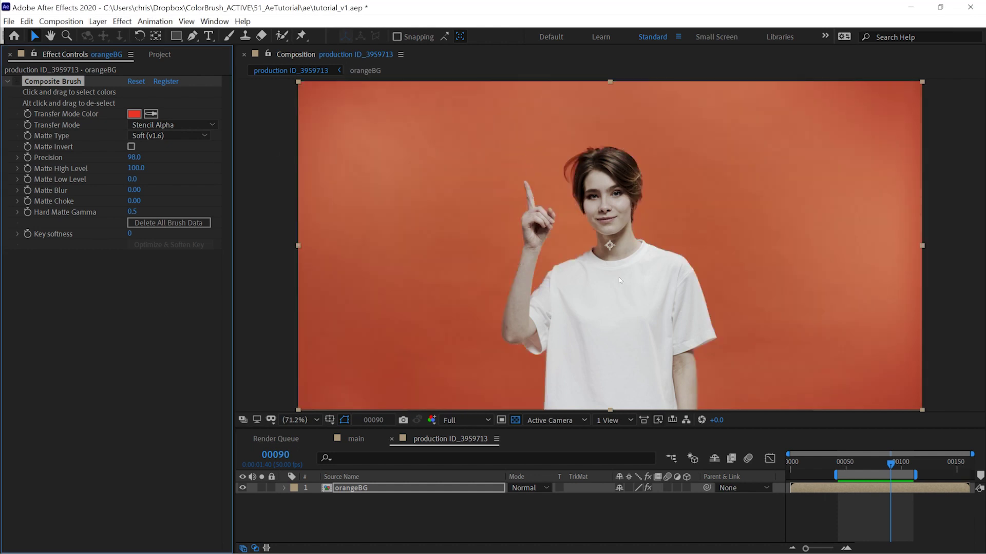
Add Advanced Spill Suppressor with the Ultra method and the orange background as key colour.
left_click(122, 21)
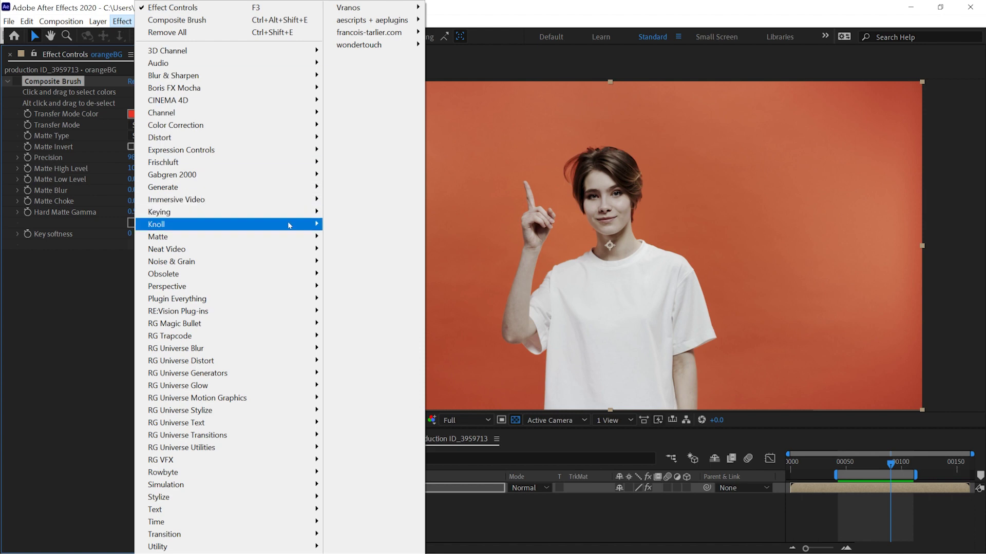
mouse_move(305, 214)
left_click(366, 215)
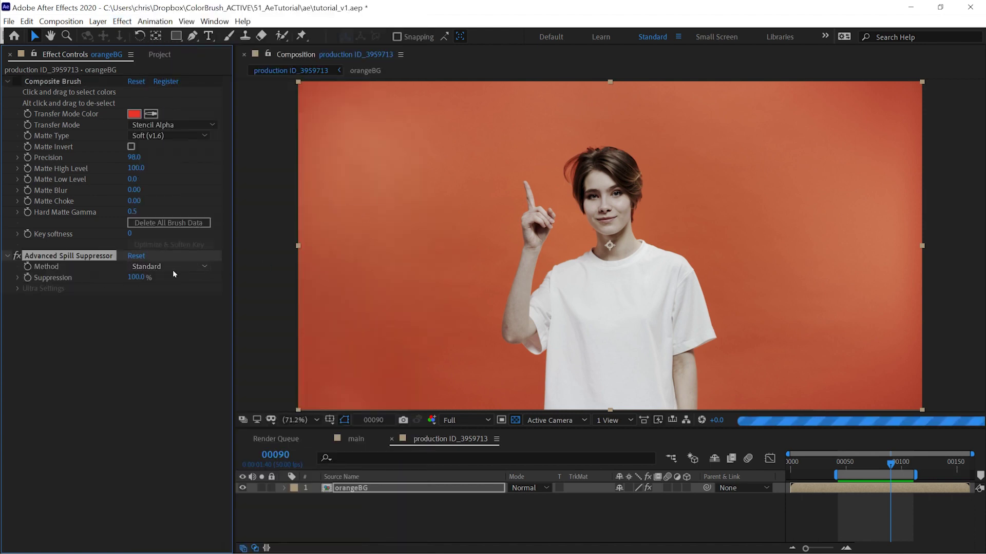
left_click(173, 268)
left_click(154, 293)
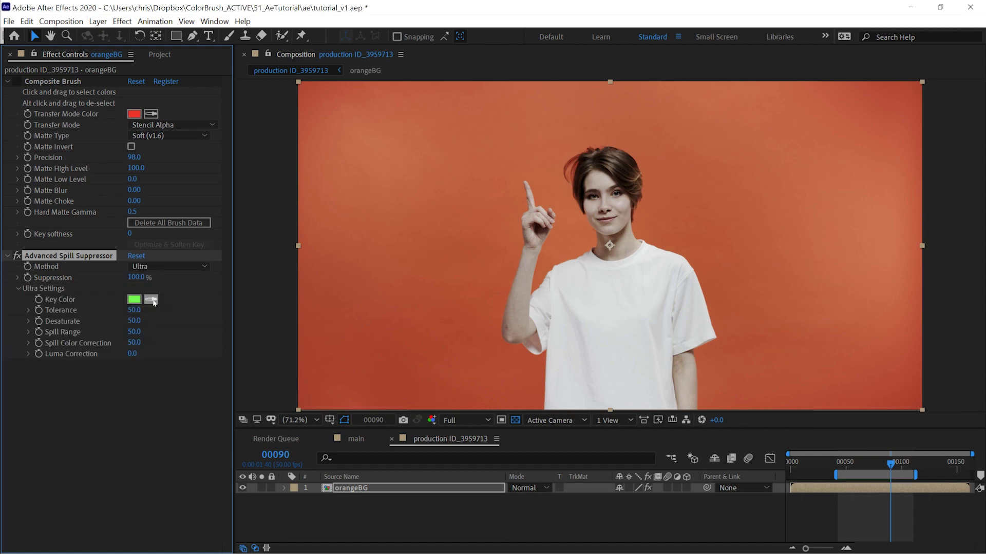
left_click(534, 152)
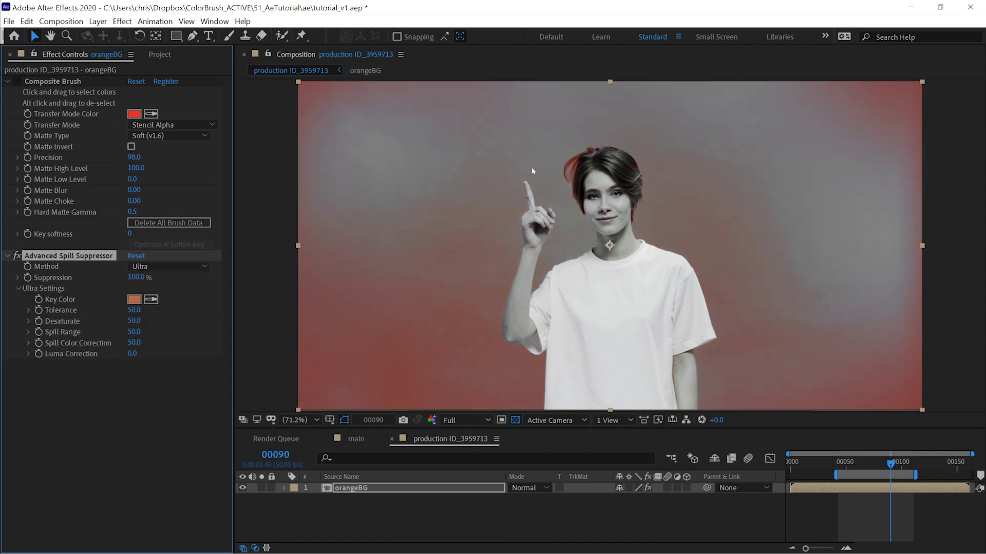
Try a Tolerance of 25, revert to 50, then delete the Advanced Spill Suppressor.
left_click_drag(134, 310, 121, 332)
key("ctrl+z")
key("ctrl+z")
key("Delete")
Re-enable the first Composite Brush, add a second instance, and zoom in on her face.
left_click(17, 81)
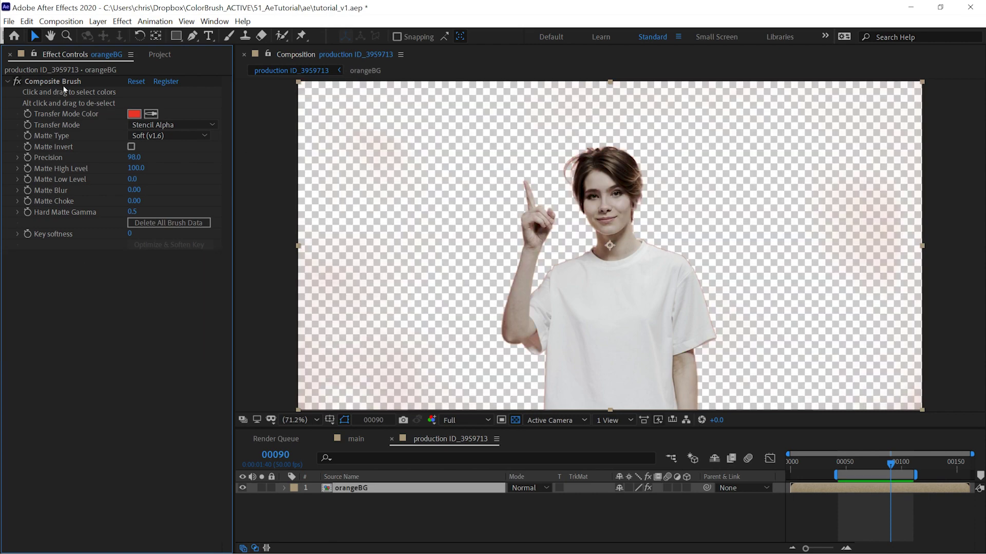
left_click(72, 86)
left_click(129, 22)
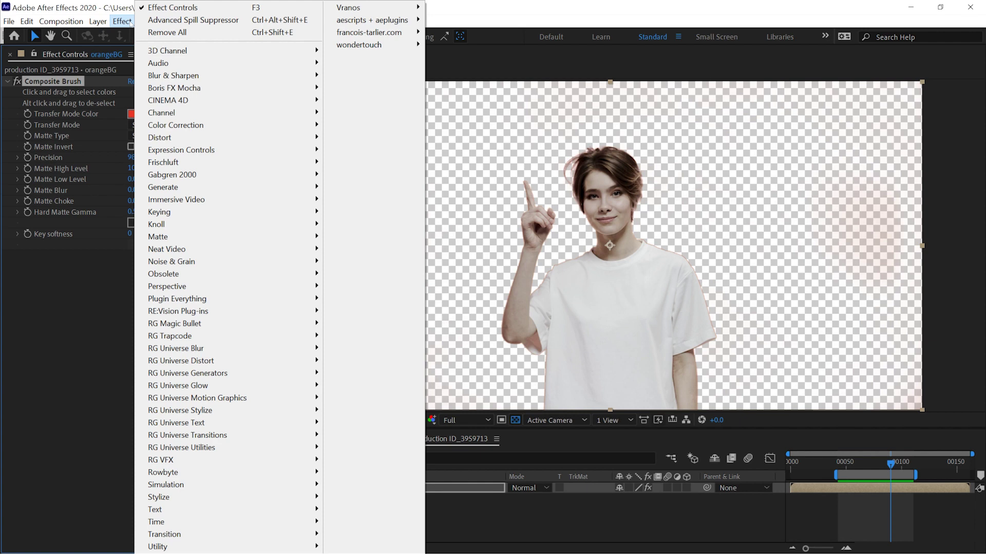
mouse_move(365, 10)
left_click(485, 10)
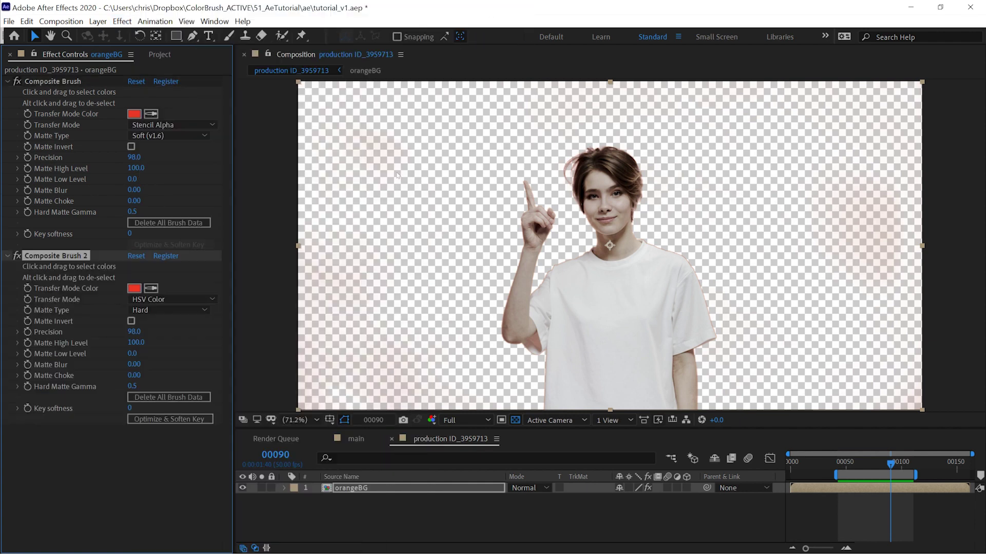
scroll(452, 250, "up", 4)
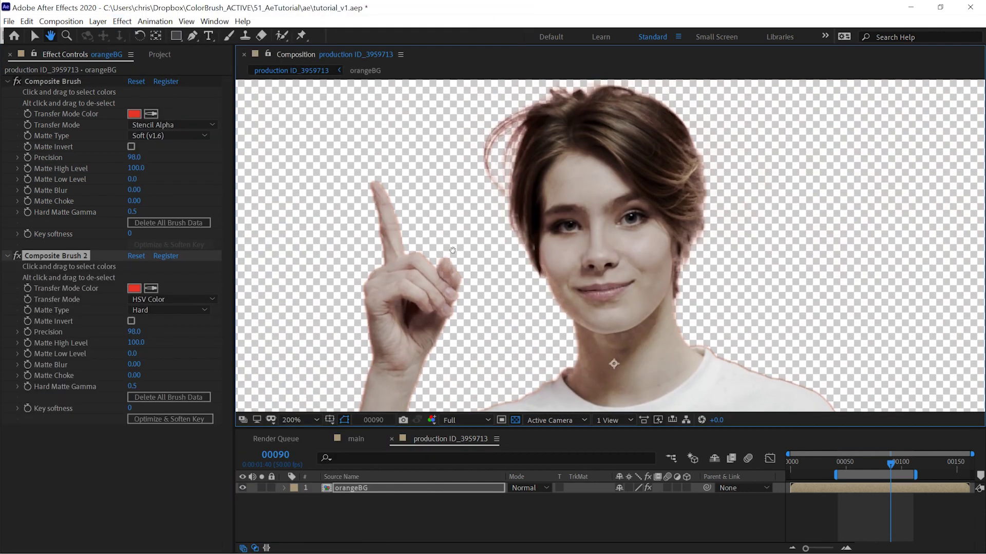
left_click_drag(452, 250, 453, 253)
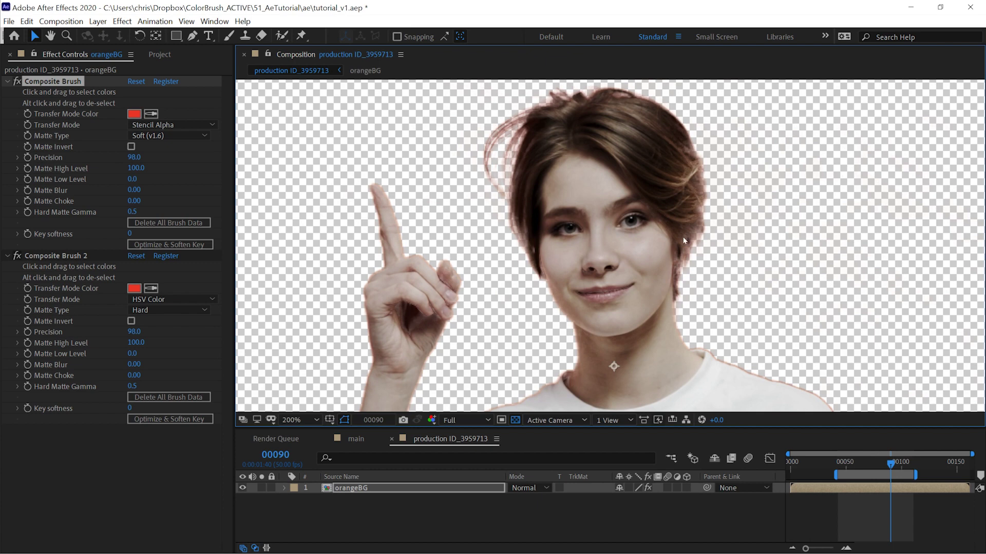
Switch off the first Composite Brush and sample the orange backdrop with Composite Brush 2.
left_click(17, 81)
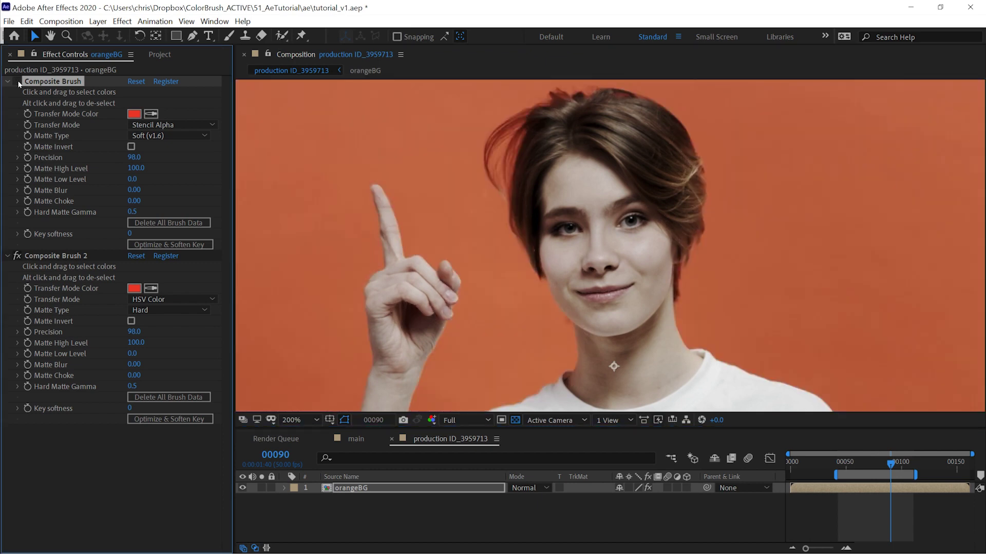
left_click(45, 257)
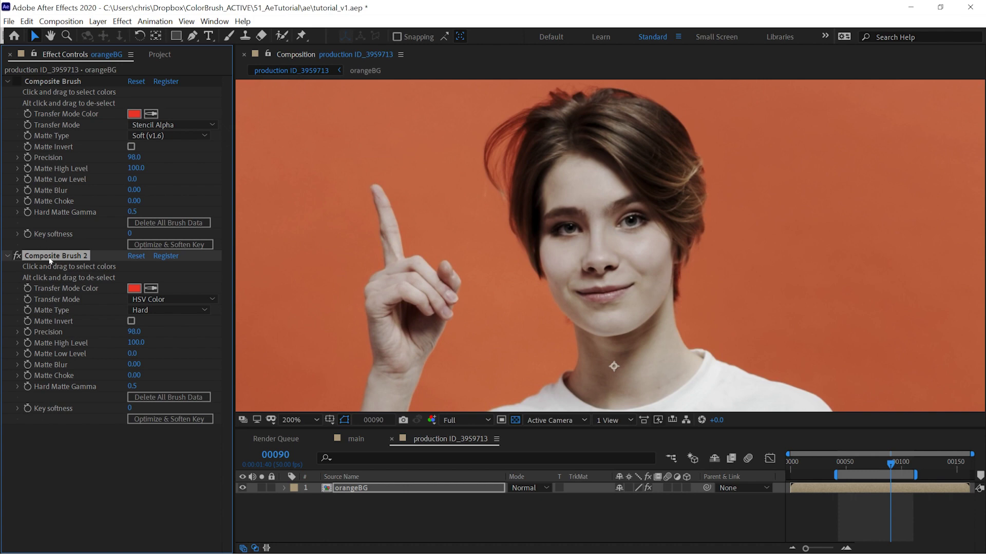
left_click(471, 244)
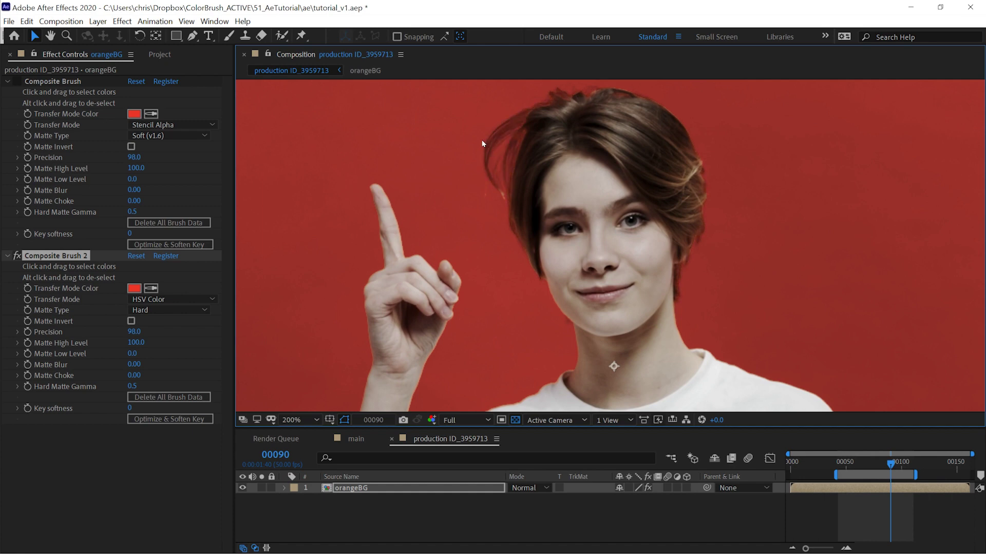
left_click(207, 296)
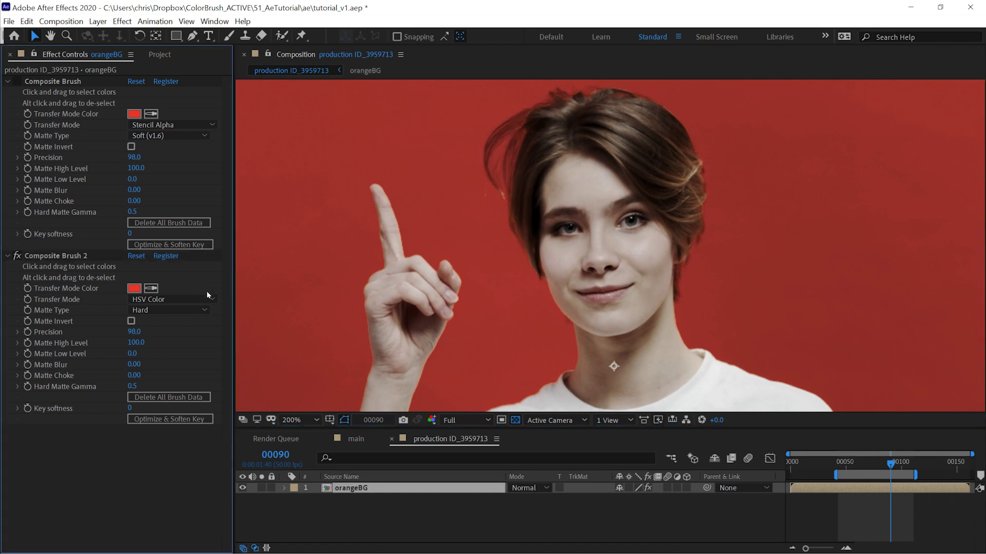
Set Composite Brush 2 to Saturation transfer mode with a black (000000) colour.
left_click(206, 299)
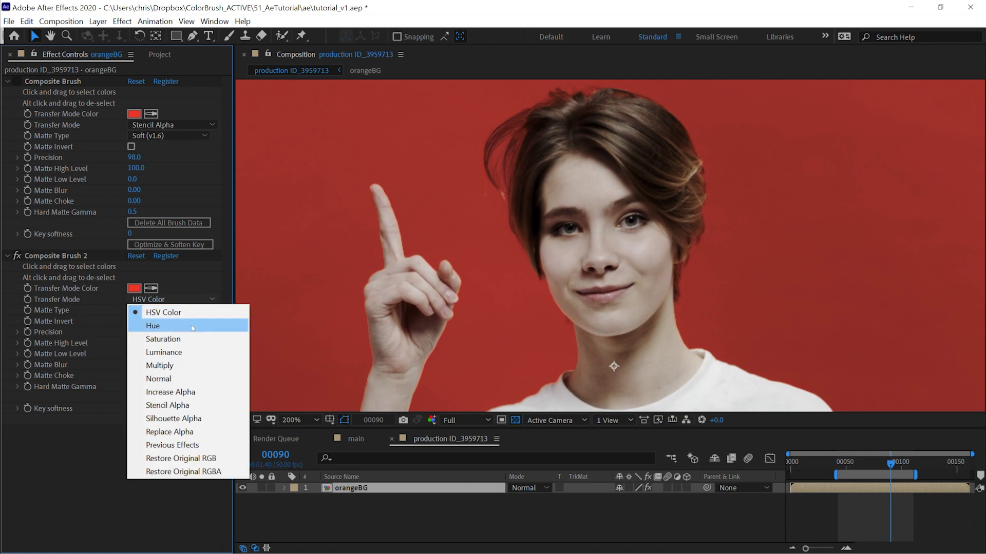
left_click(151, 338)
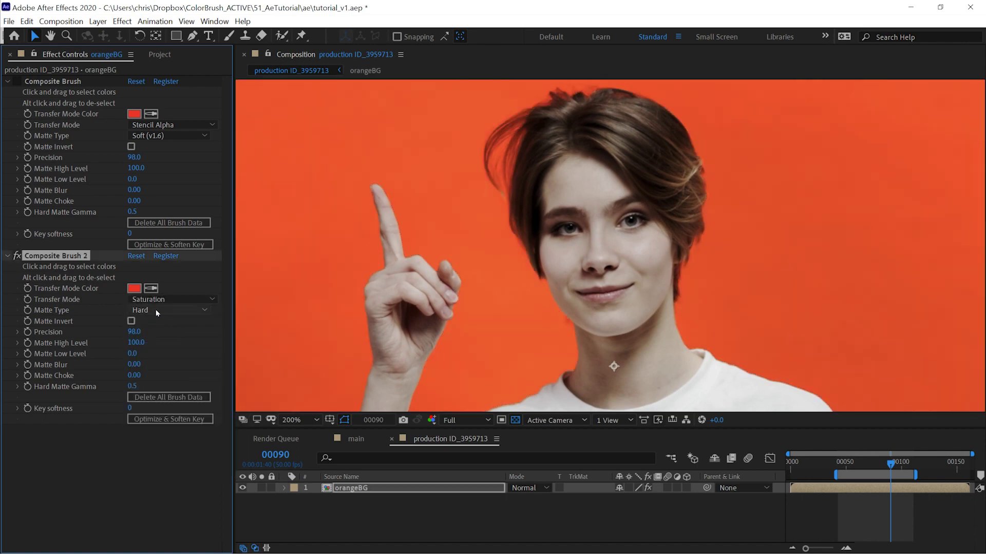
left_click(135, 288)
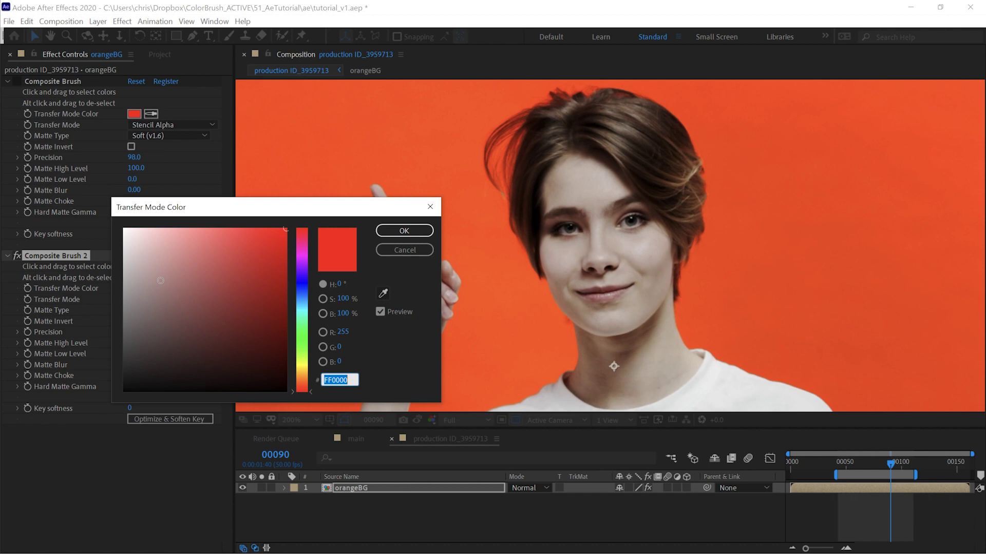
left_click_drag(160, 280, 100, 450)
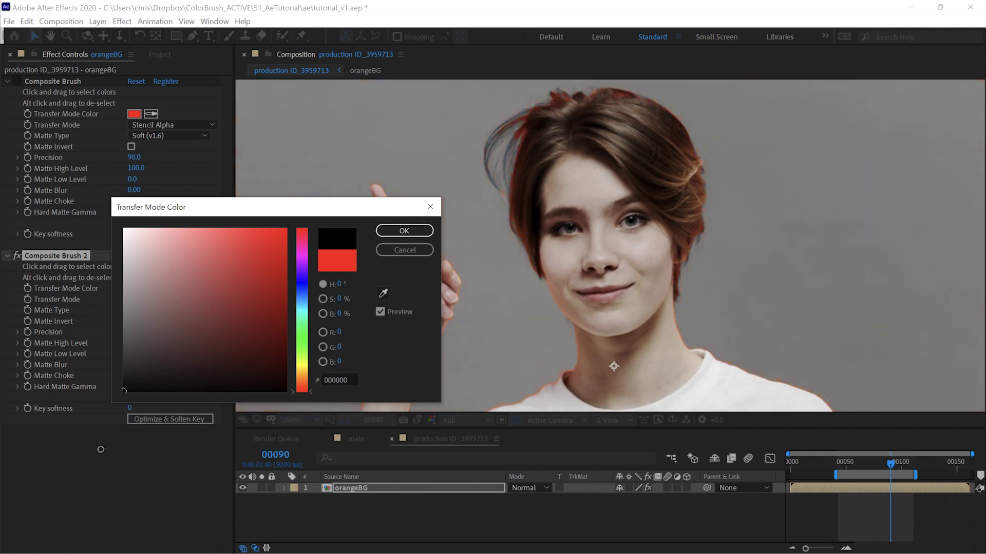
left_click(404, 231)
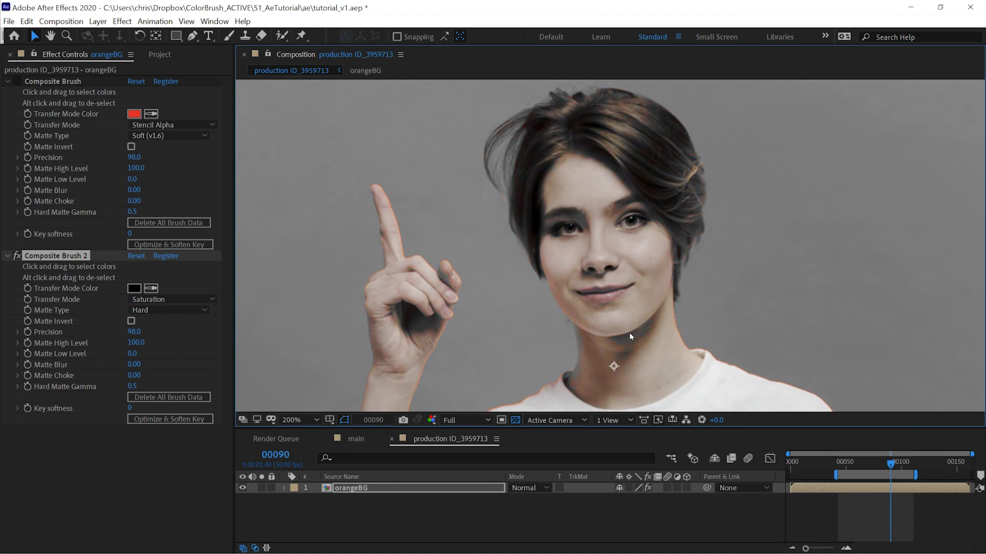
Brush along her neck to restore the natural skin tone.
mouse_move(629, 333)
left_mouse_down()
mouse_move(592, 356)
mouse_move(576, 384)
left_mouse_up()
scroll(414, 308, "down", 4)
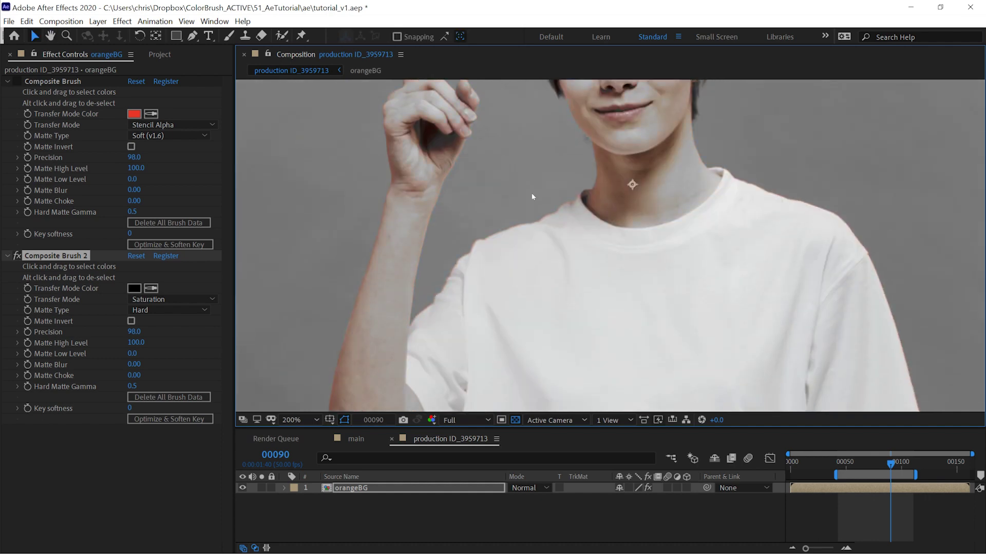
scroll(531, 193, "up", 3)
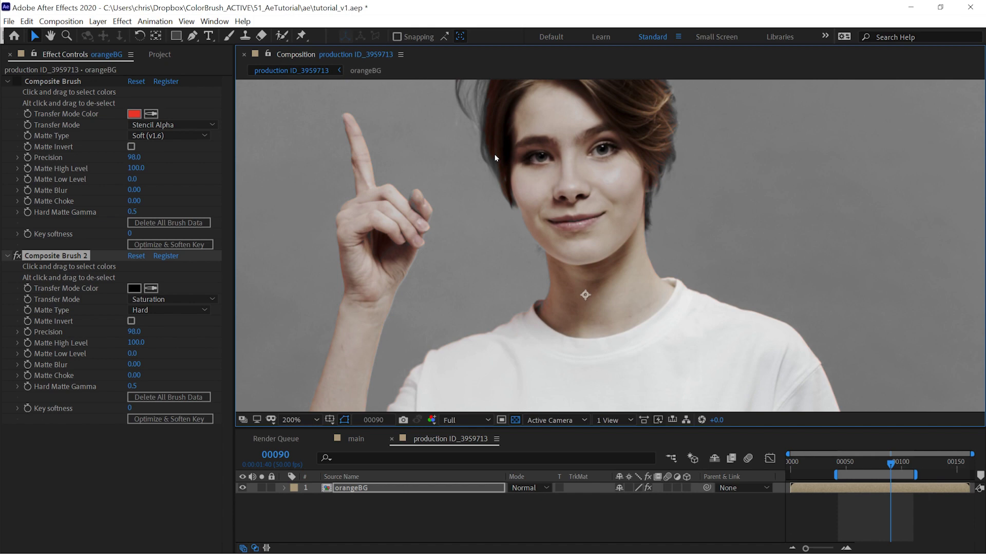
scroll(490, 183, "up", 2)
Re-enable the first Composite Brush and set Composite Brush 2's matte type to Soft (v1.6).
left_click(18, 82)
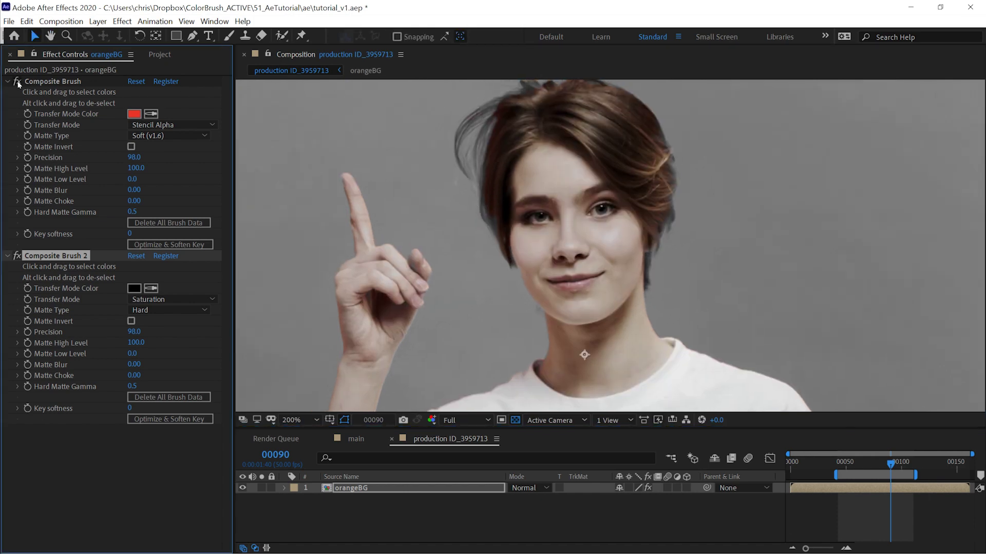
left_click(412, 264)
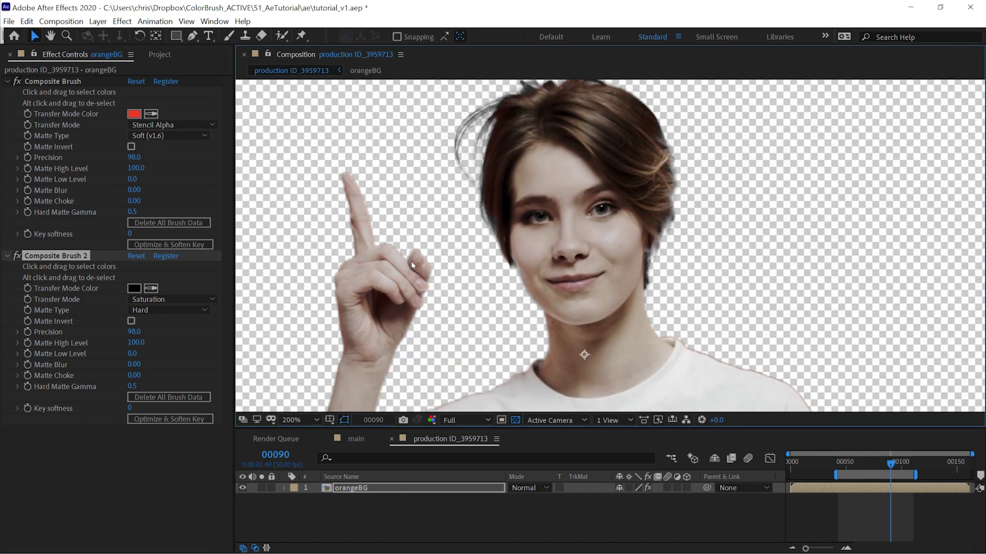
left_click(185, 311)
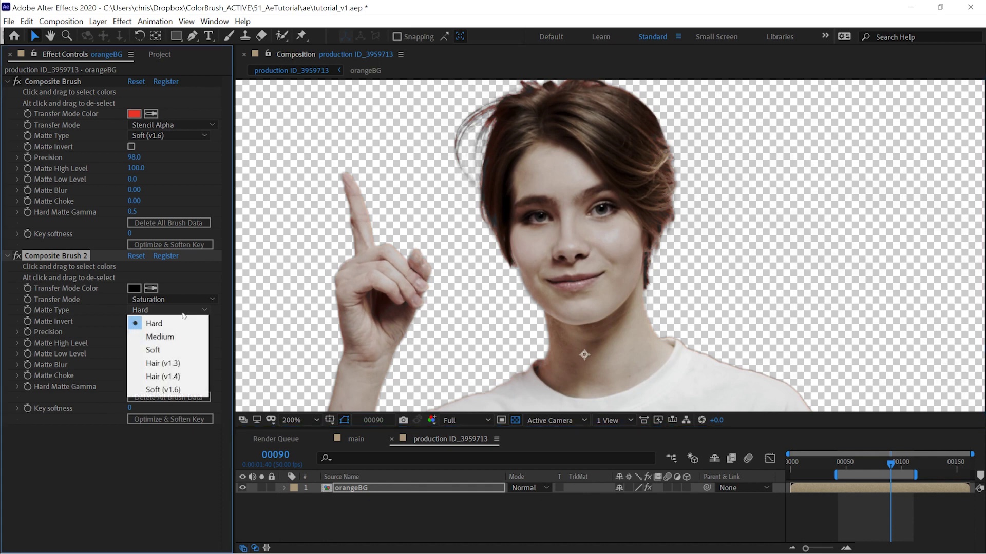
left_click(190, 390)
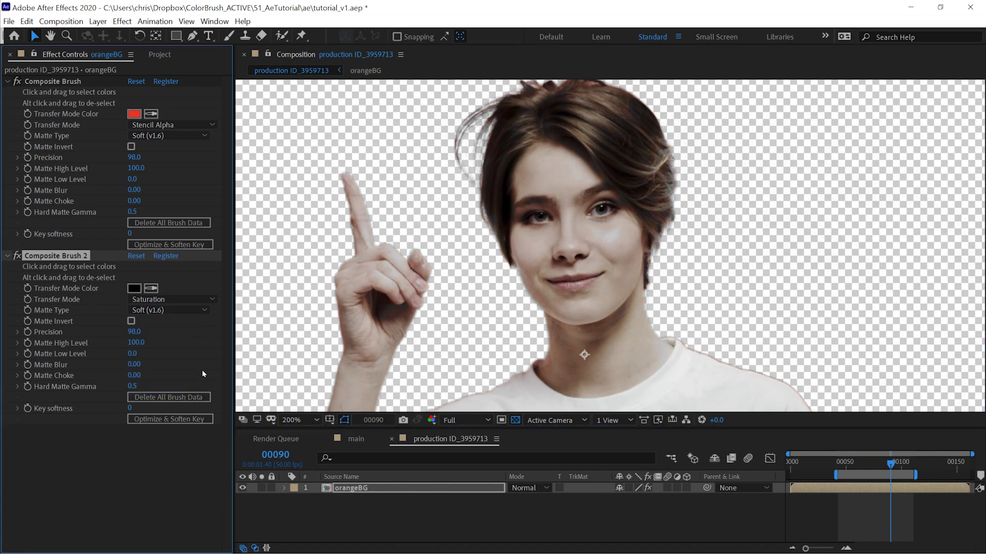
left_click(653, 161)
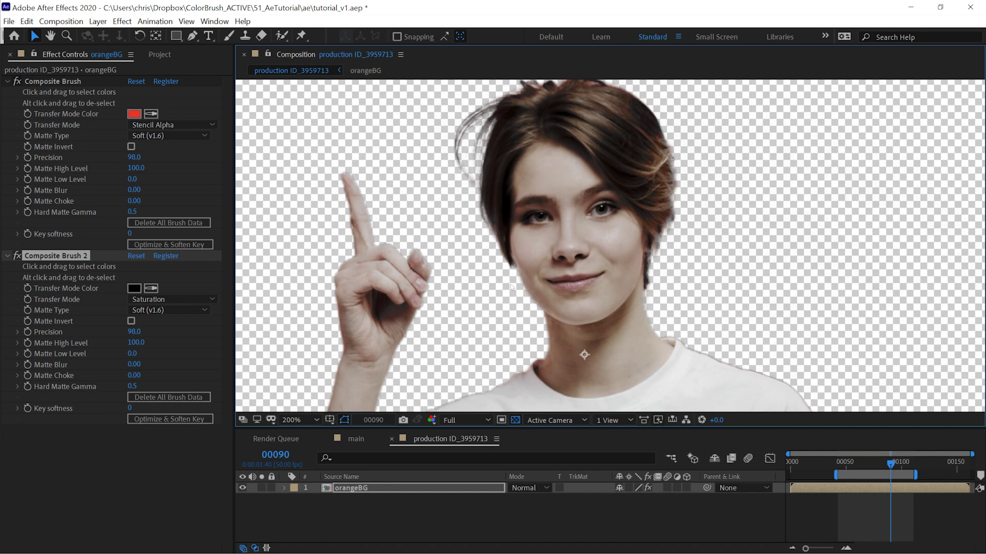
scroll(511, 286, "down", 2)
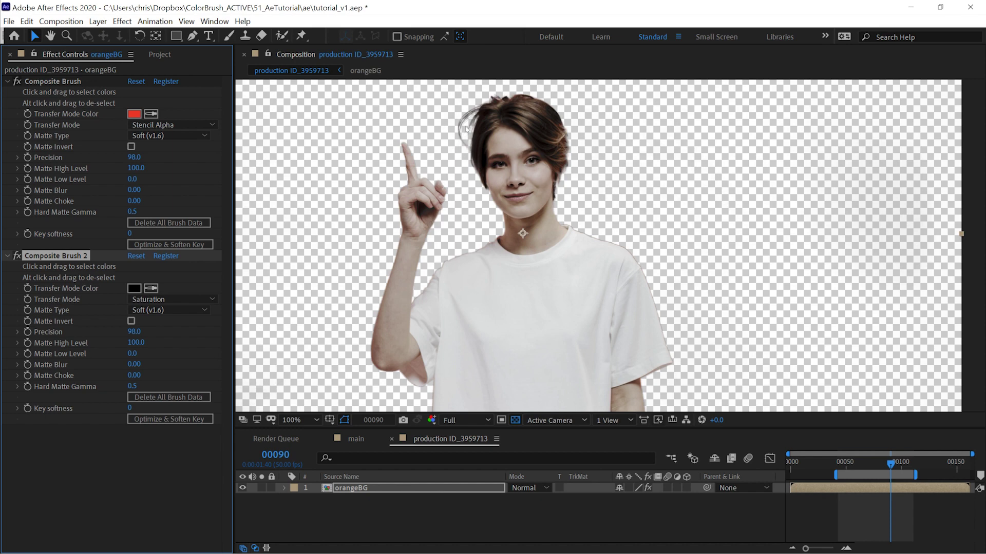
left_click(416, 371)
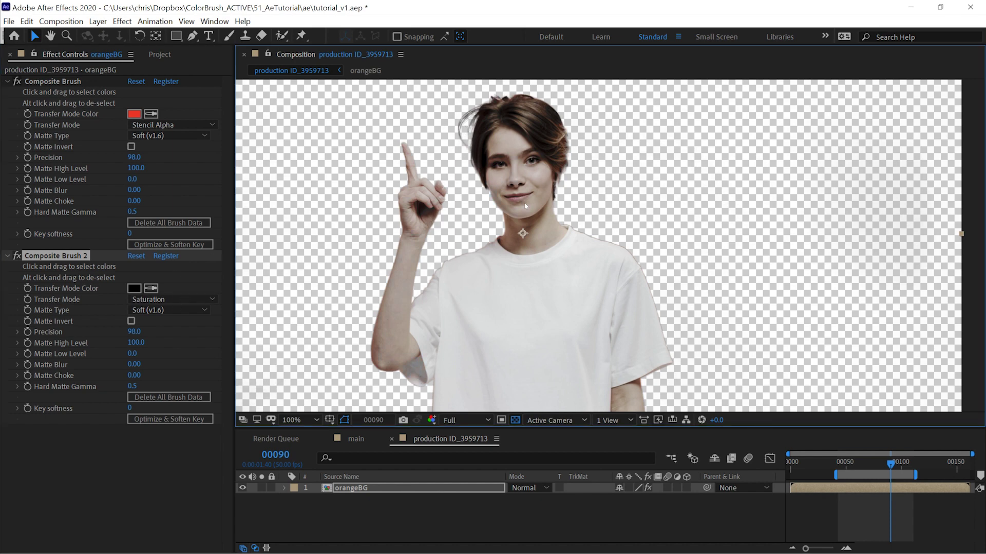
left_click(18, 261)
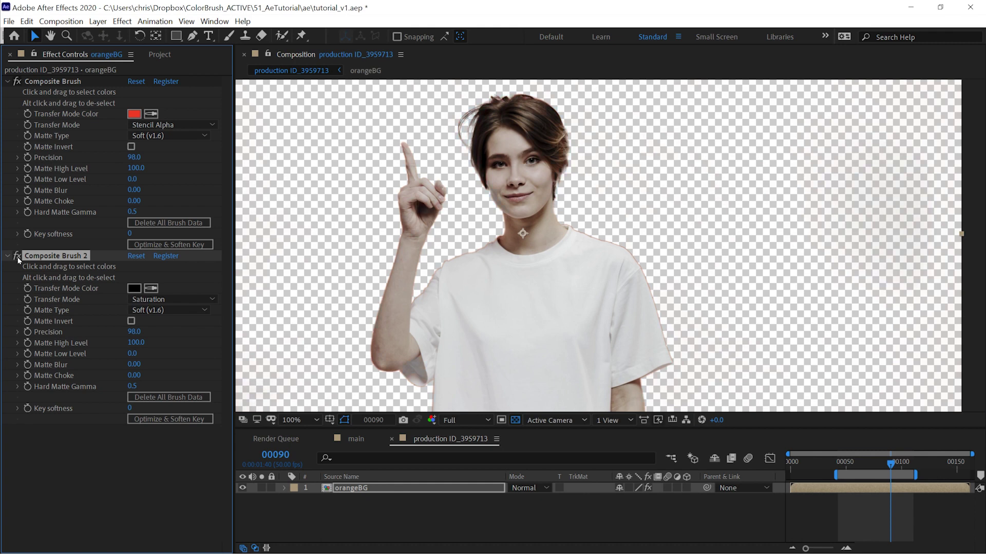
left_click(18, 257)
left_click(18, 258)
left_click(17, 81)
left_click(17, 256)
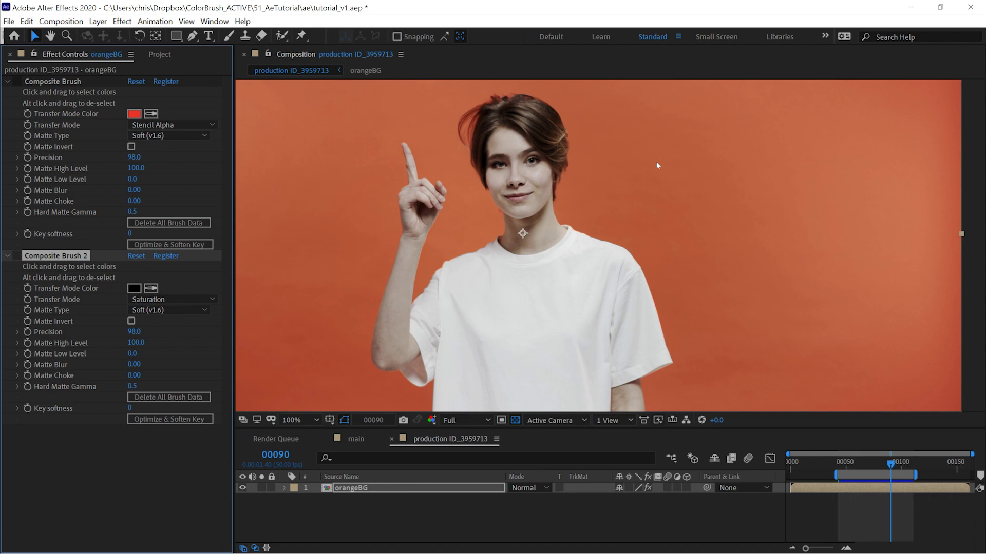
left_click(17, 256)
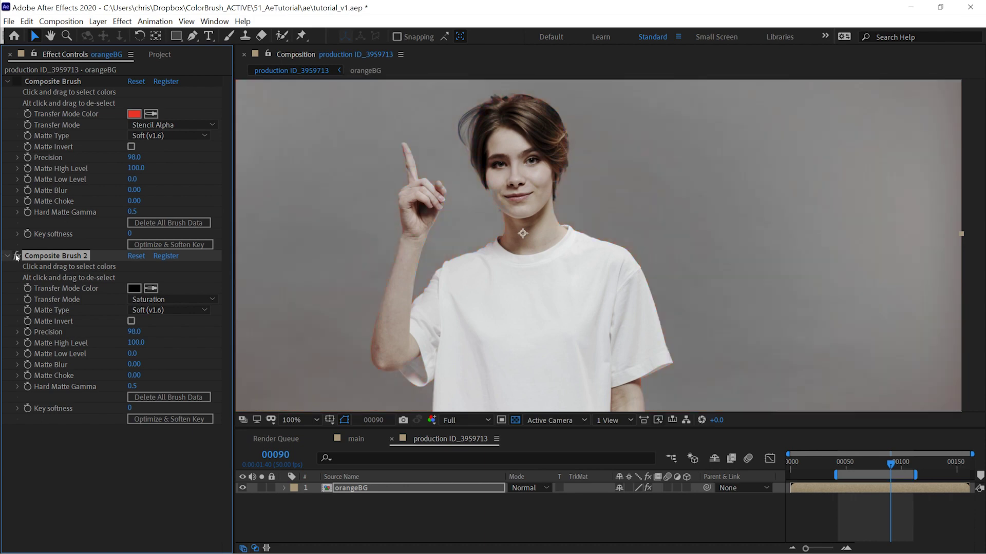
left_click(17, 256)
left_click(20, 81)
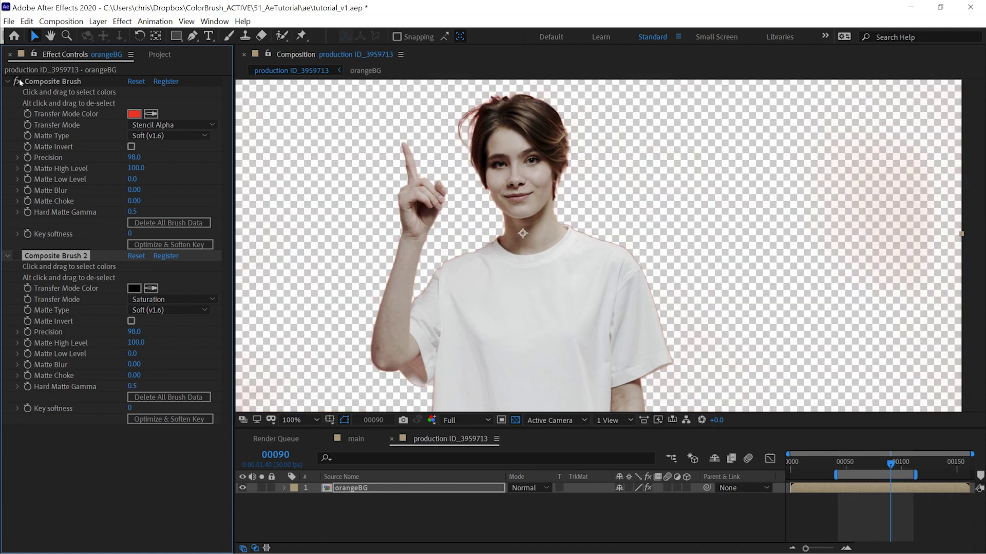
left_click(17, 256)
Collapse both Composite Brush effects and switch them off to show the original footage.
left_click(7, 82)
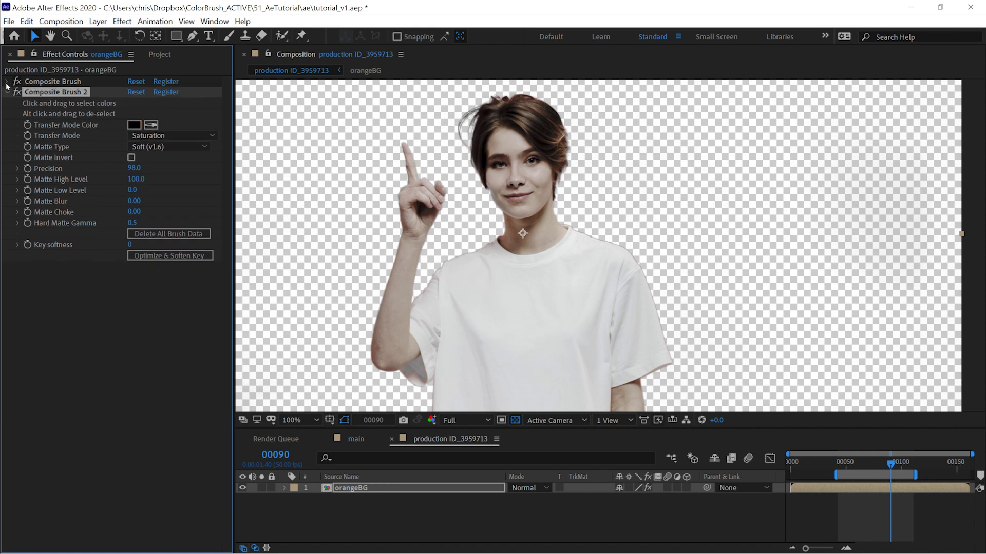
left_click(7, 93)
left_click(18, 80)
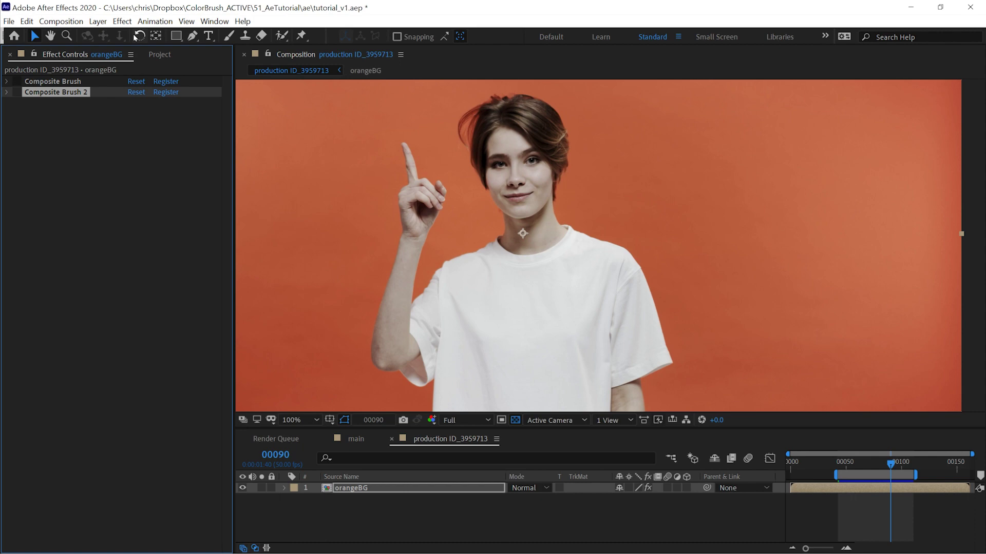
Apply Hue/Saturation with Master Saturation at -100 to make the footage greyscale.
left_click(122, 21)
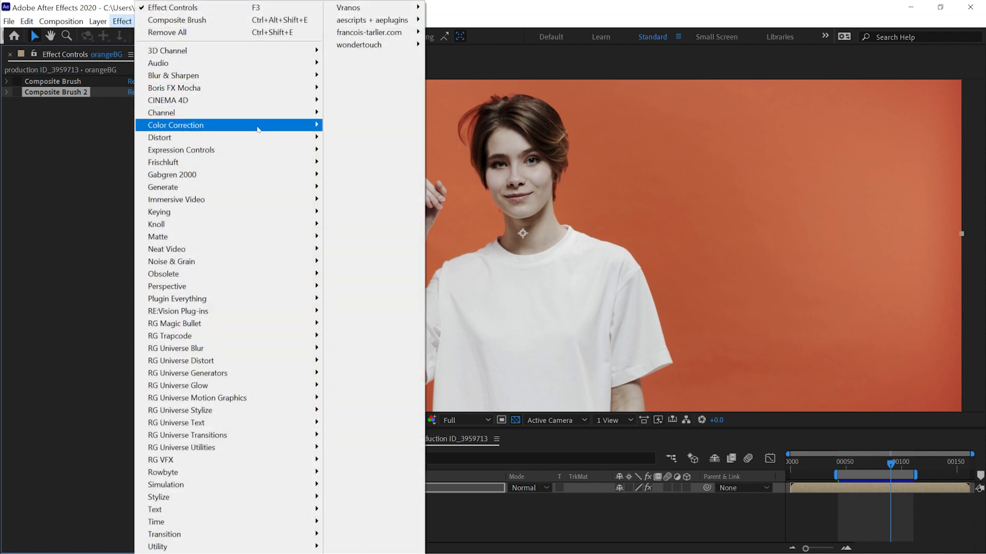
mouse_move(258, 127)
left_click(387, 433)
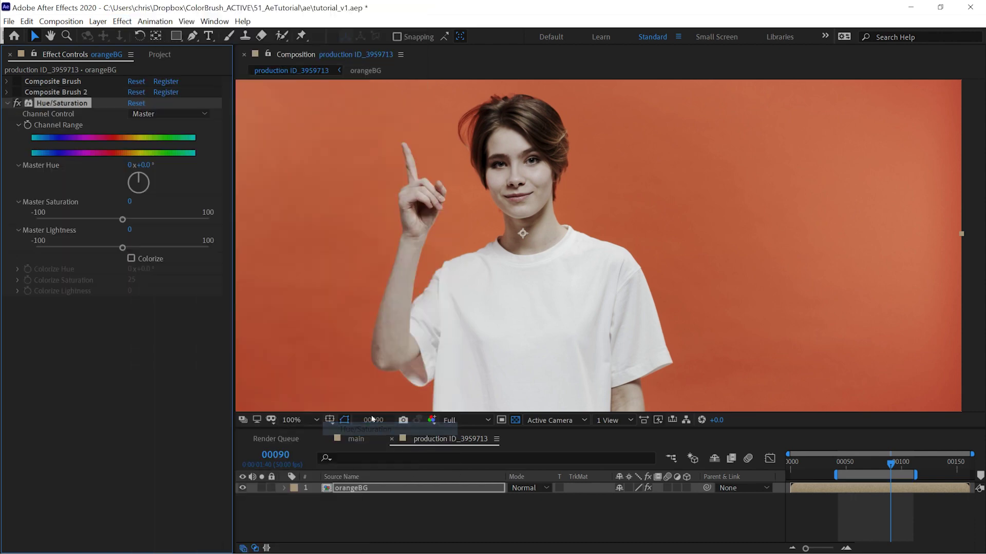
left_click_drag(123, 221, 11, 222)
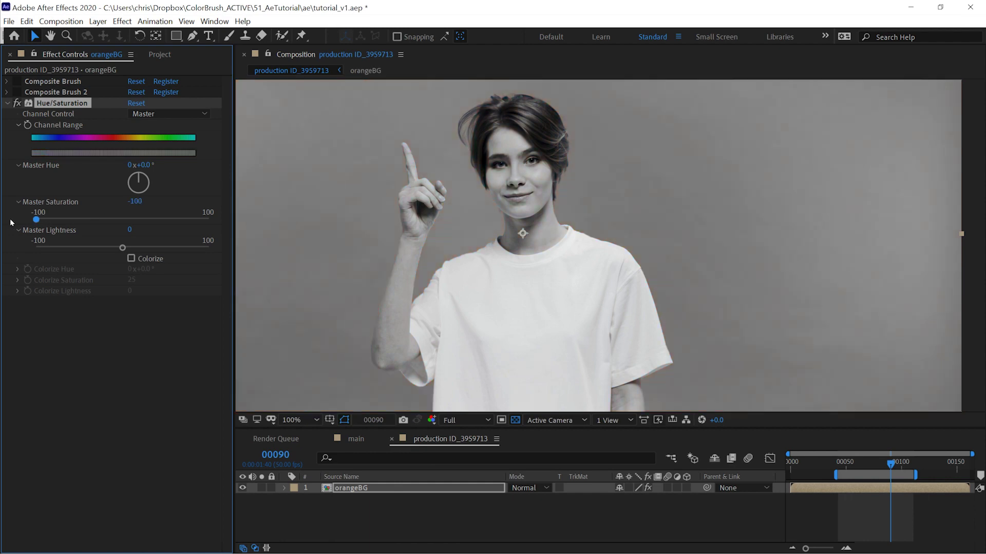
Add the Keylight (1.2) effect to the orangeBG layer.
left_click(124, 23)
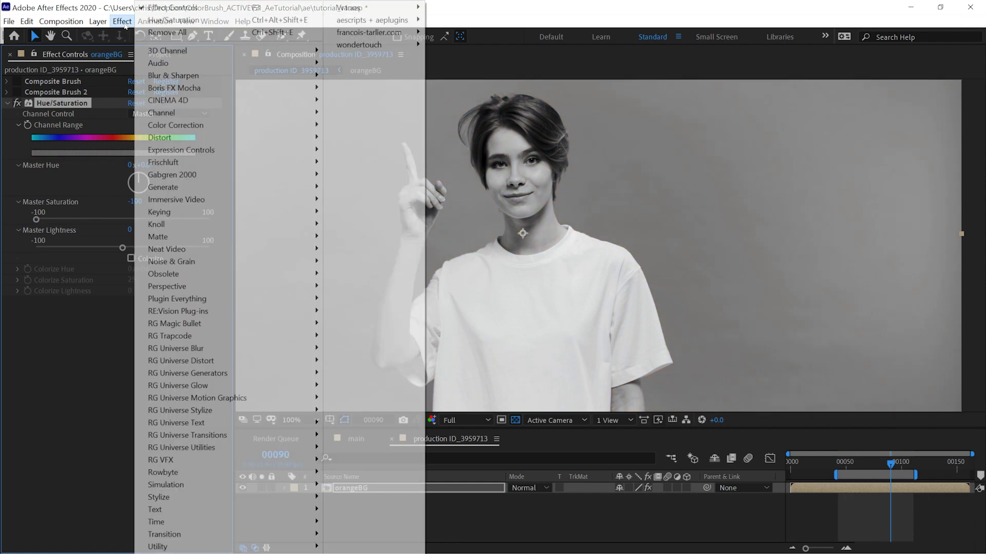
mouse_move(214, 211)
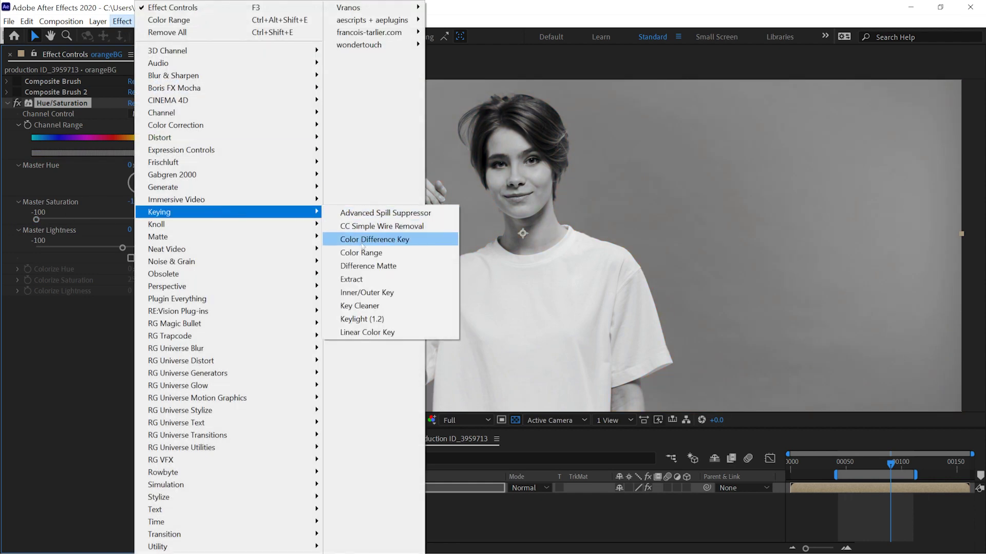
left_click(362, 319)
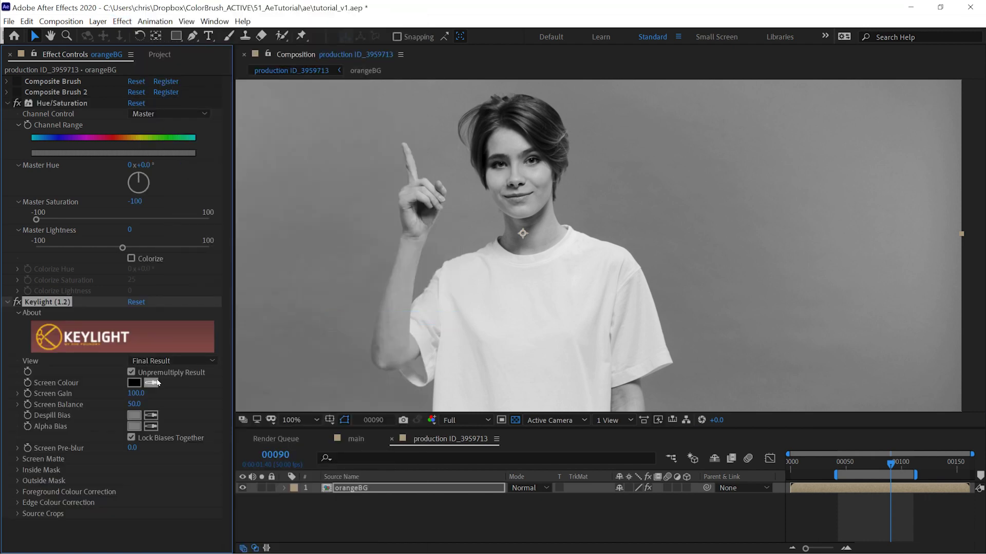
Sample Keylight's screen colour on the grey, then orange background, and delete Keylight.
left_click(466, 224)
left_click(17, 104)
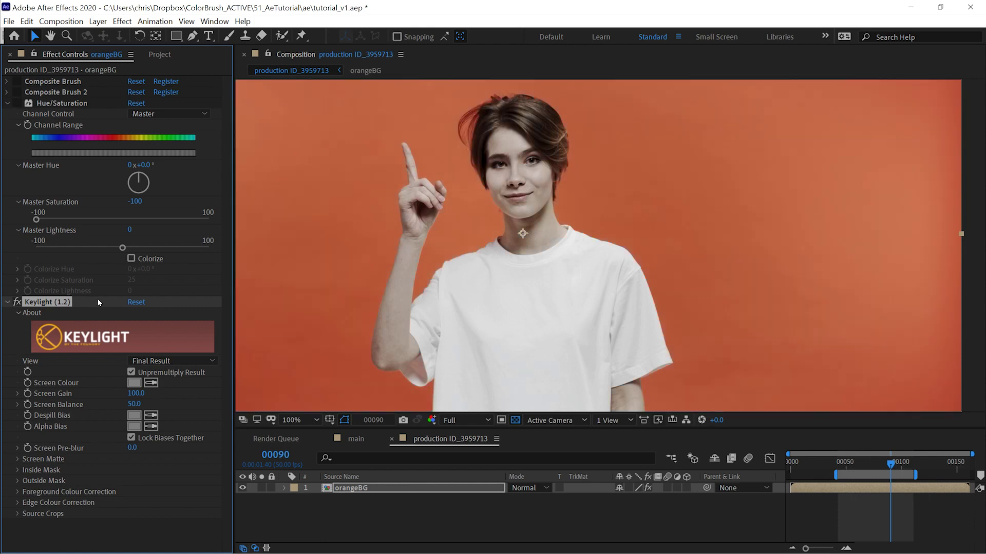
left_click(151, 383)
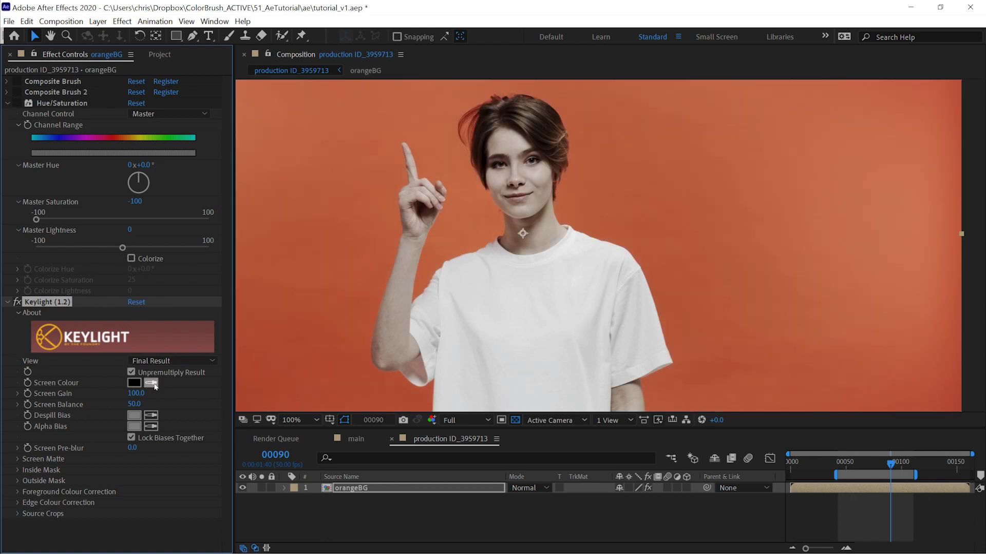
left_click(474, 218)
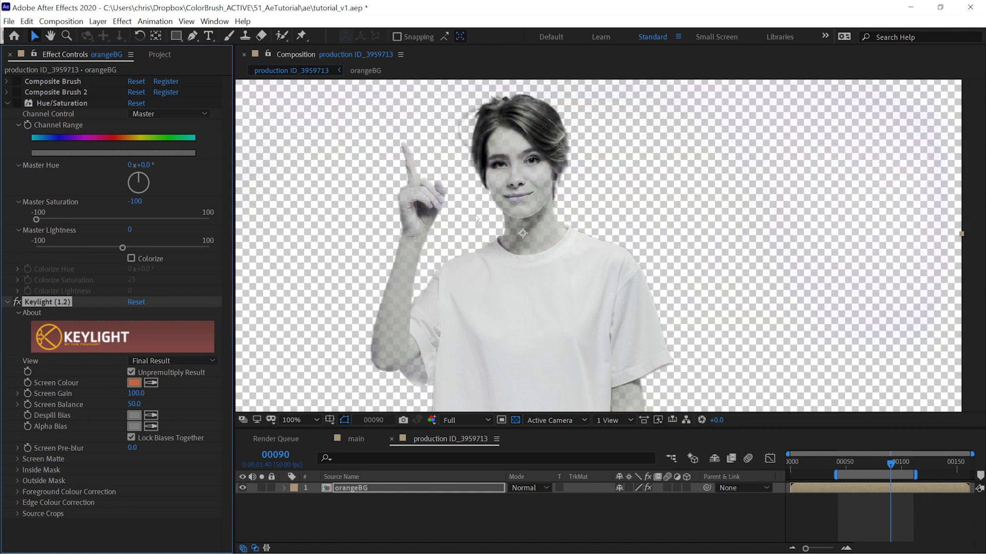
left_click(42, 303)
key("Delete")
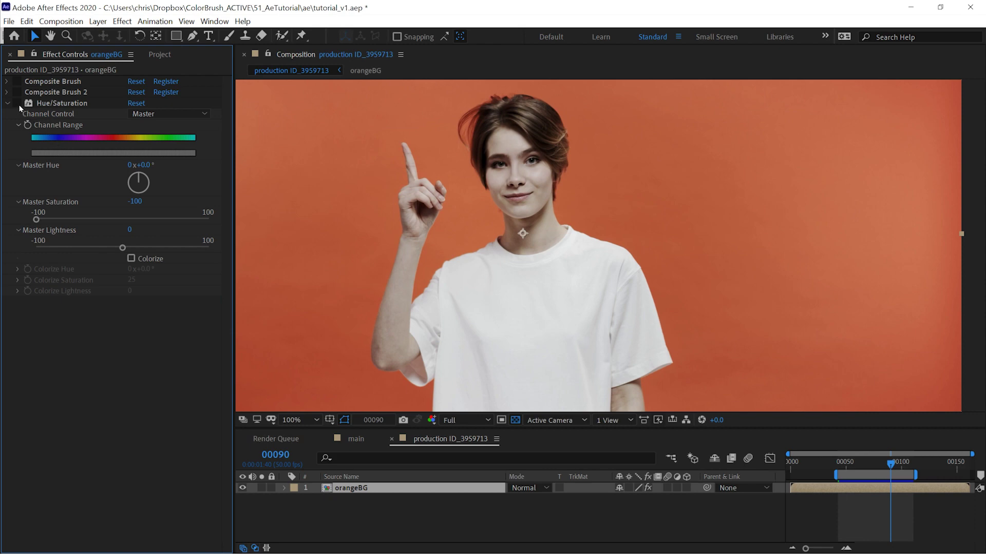
Re-enable Hue/Saturation, move it above both Composite Brushes, and test the first brush.
left_click(18, 104)
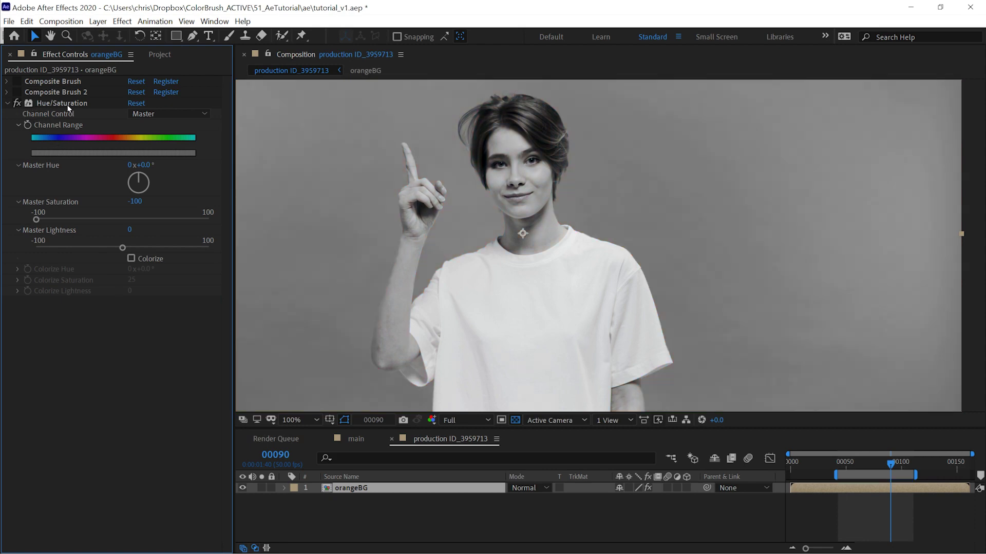
mouse_move(70, 106)
left_mouse_down()
mouse_move(68, 78)
mouse_move(63, 84)
left_mouse_up()
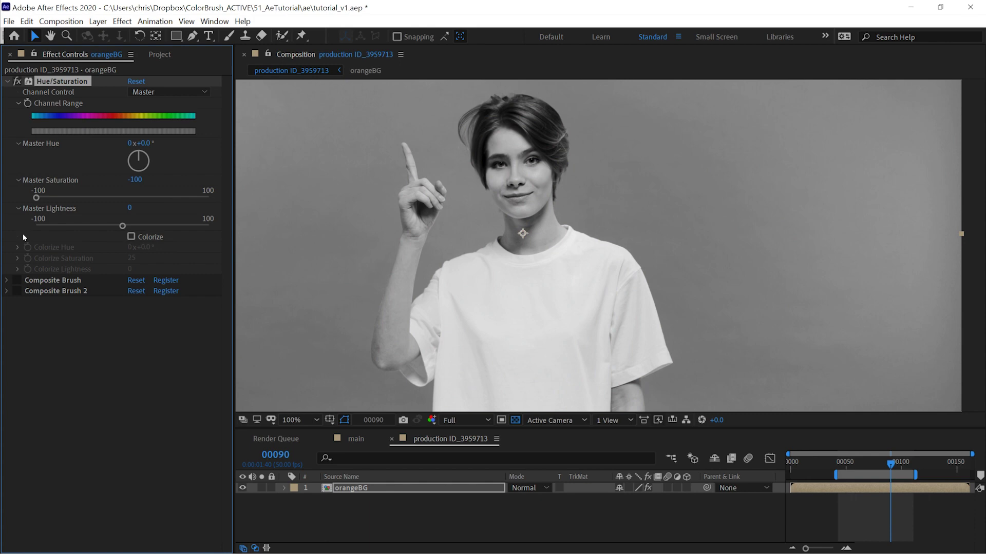
left_click(17, 280)
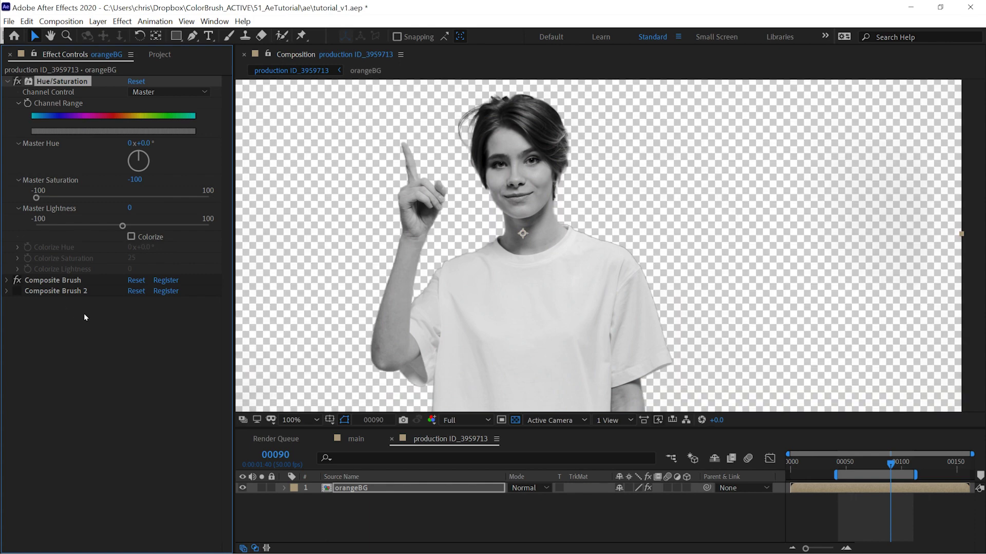
left_click(17, 280)
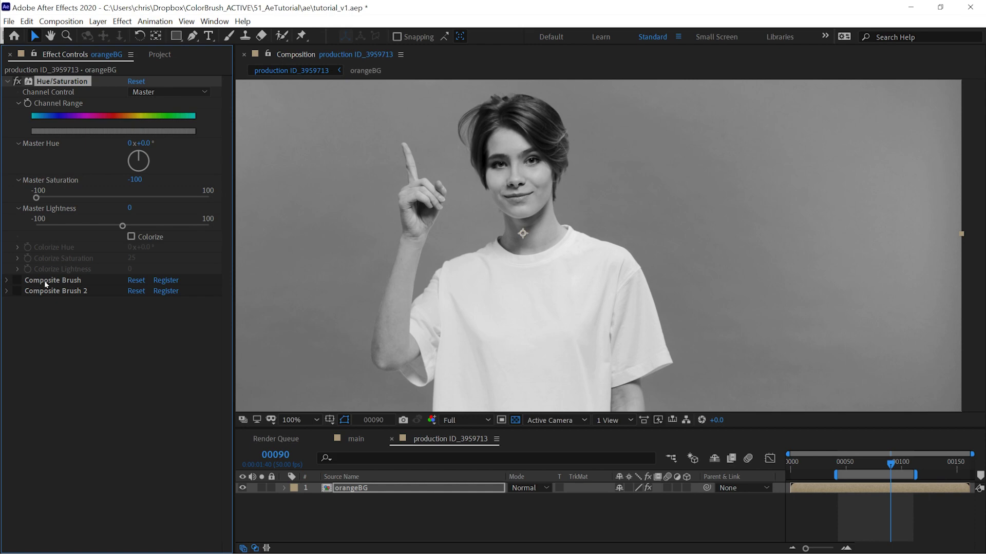
Disable Hue/Saturation and enable both Composite Brush effects to key the woman in colour.
left_click(17, 81)
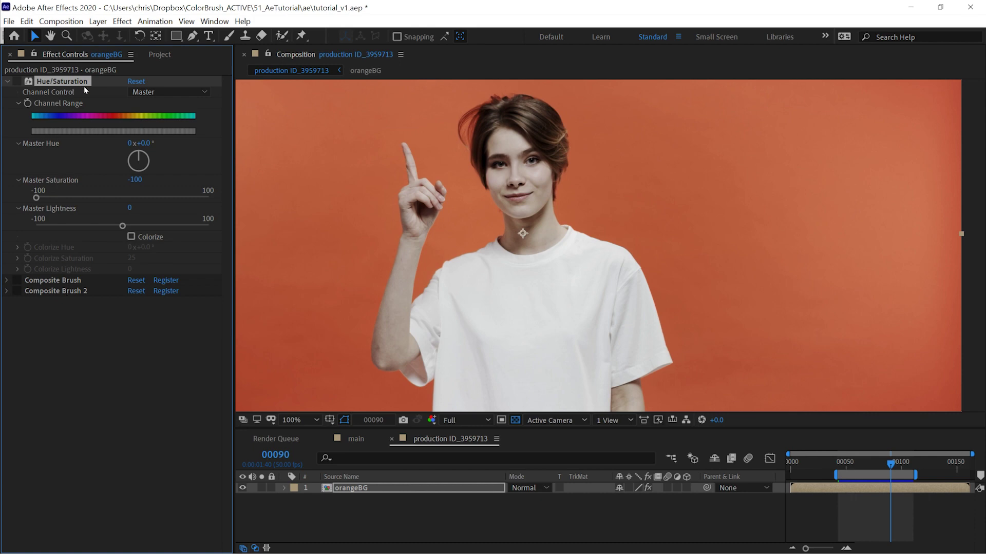
left_click(17, 280)
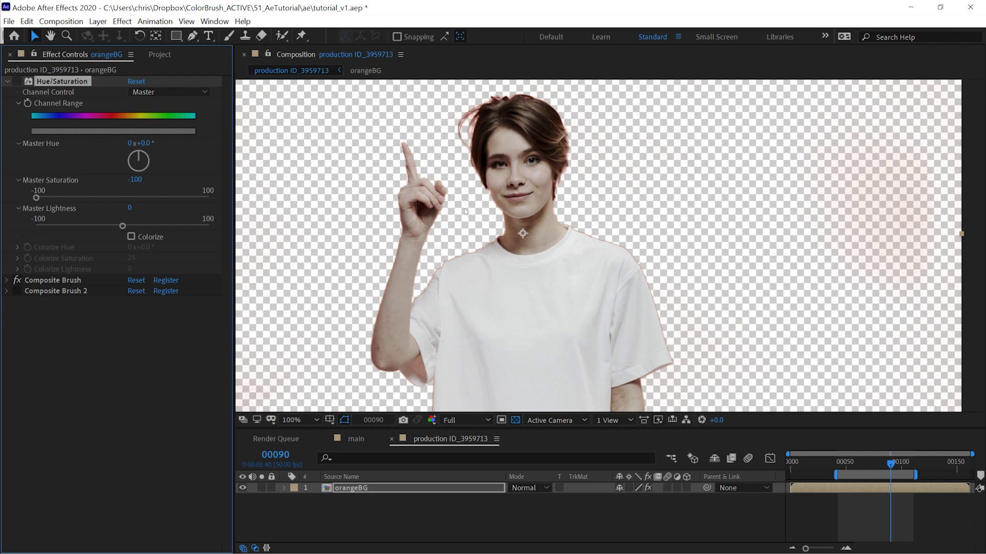
left_click(18, 291)
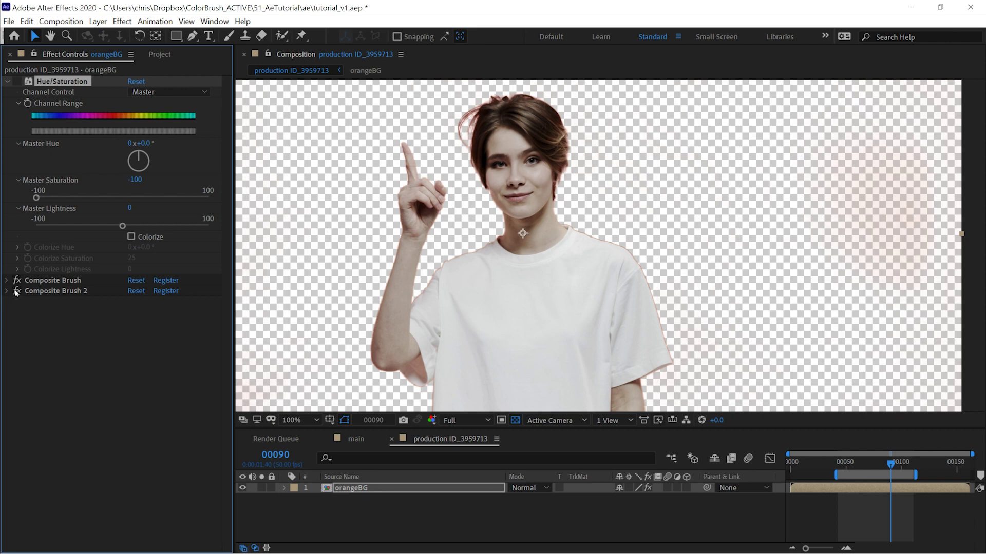